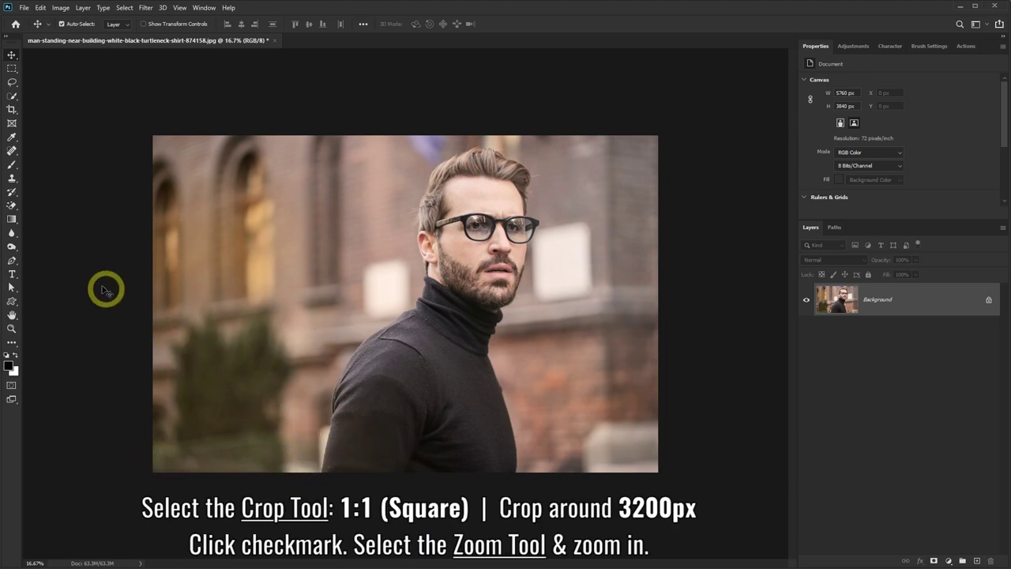
- Crop the photo to a 1:1 square of about 3204 px framing the man
click(13, 111)
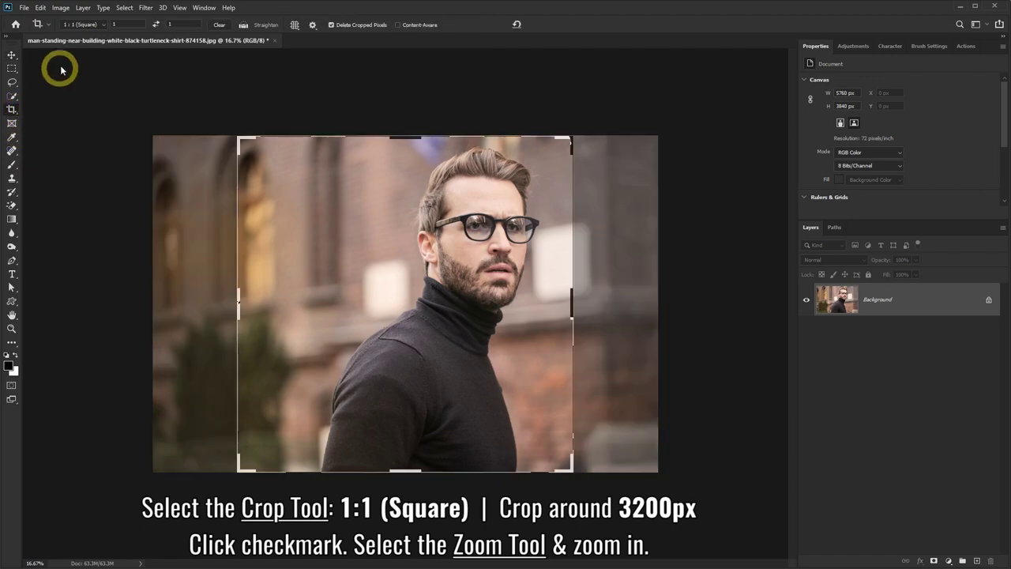
click(104, 24)
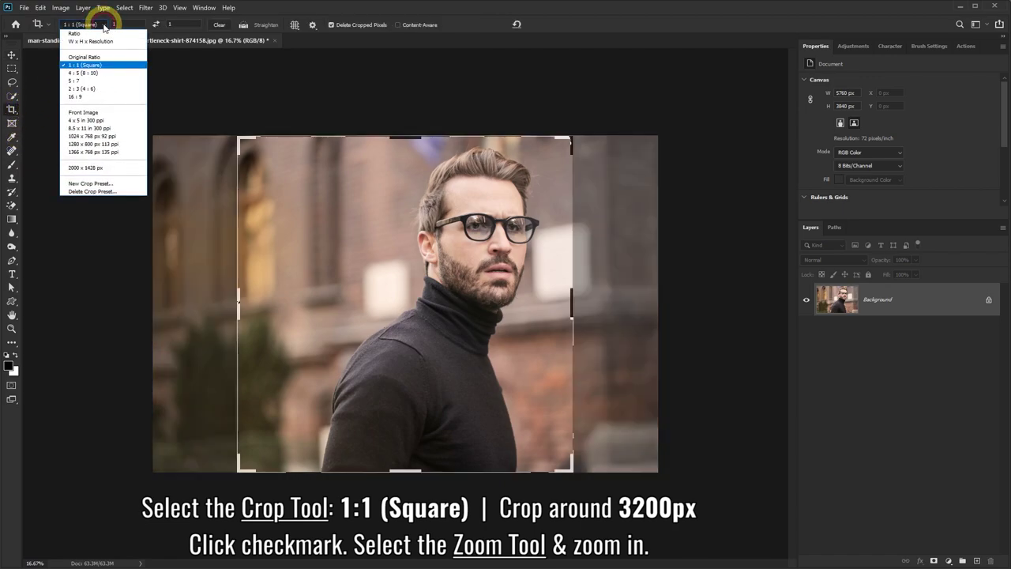
click(93, 65)
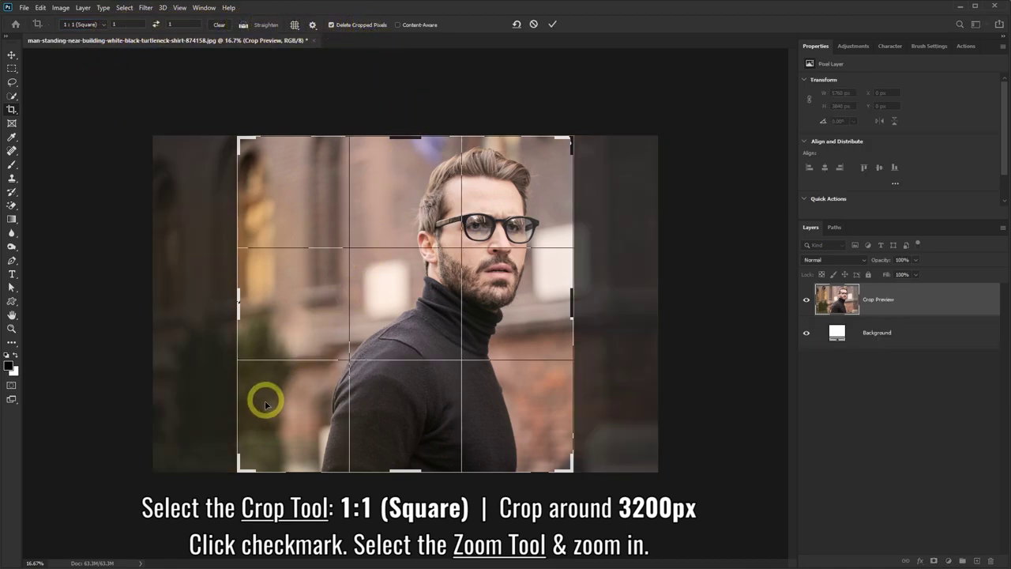
drag(238, 469, 274, 445)
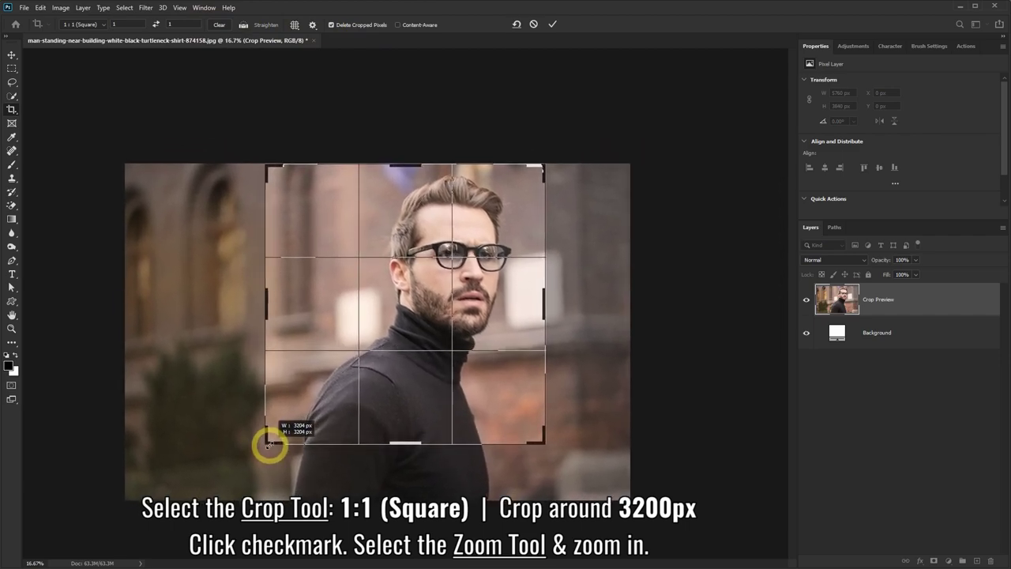
drag(274, 444, 272, 443)
drag(397, 402, 359, 401)
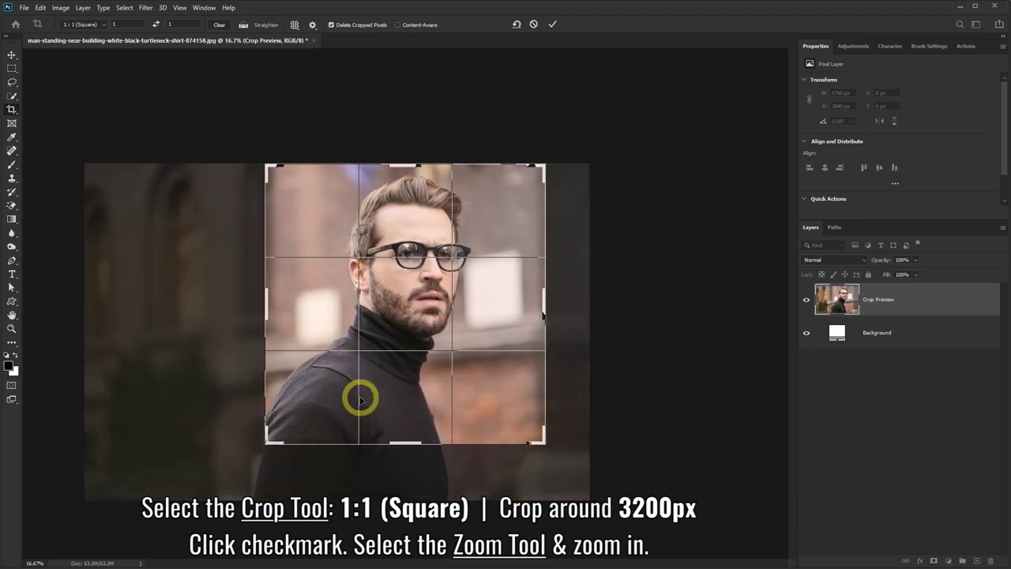
click(555, 24)
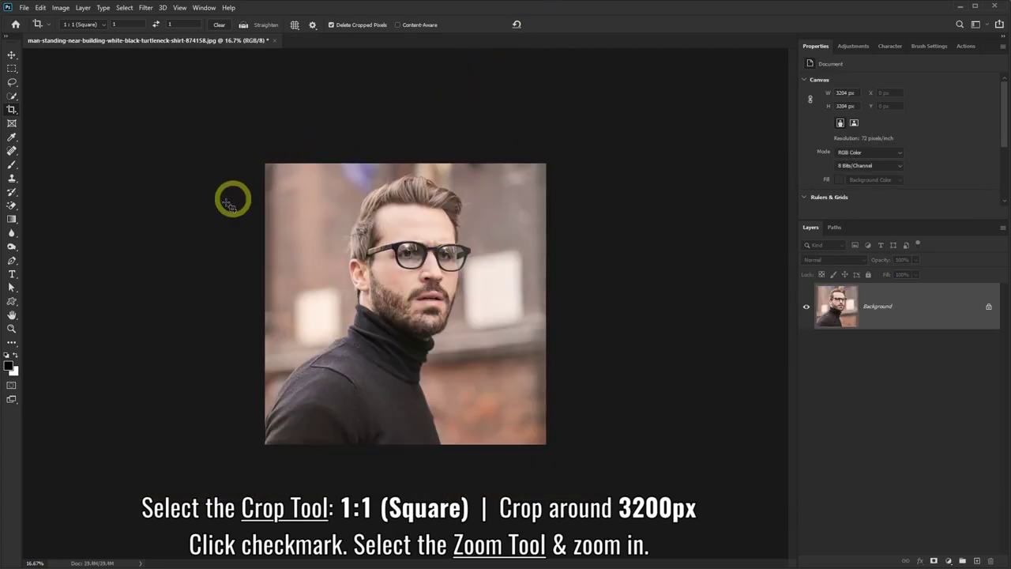
- Zoom the view in on the man's face
click(11, 327)
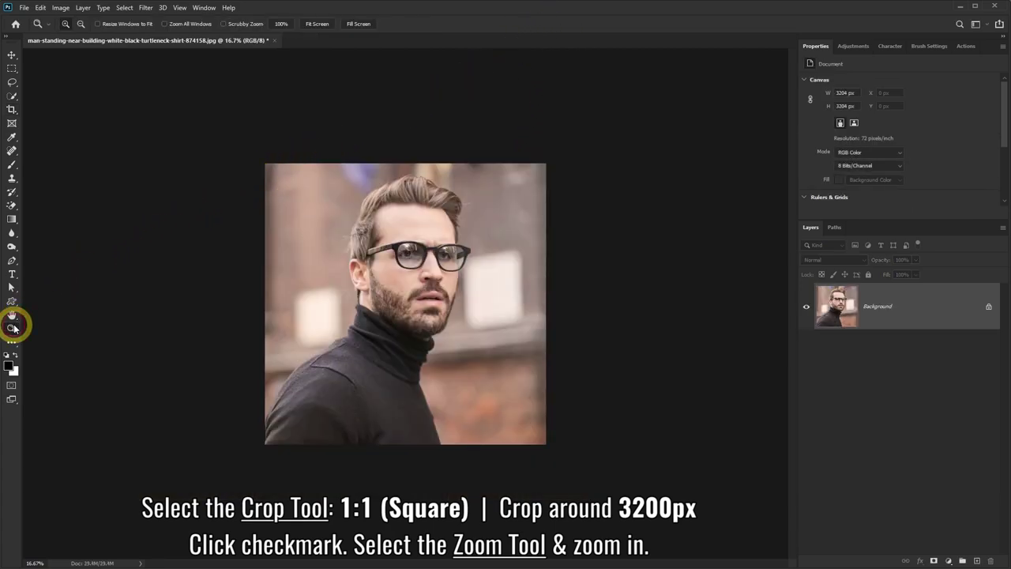
click(368, 289)
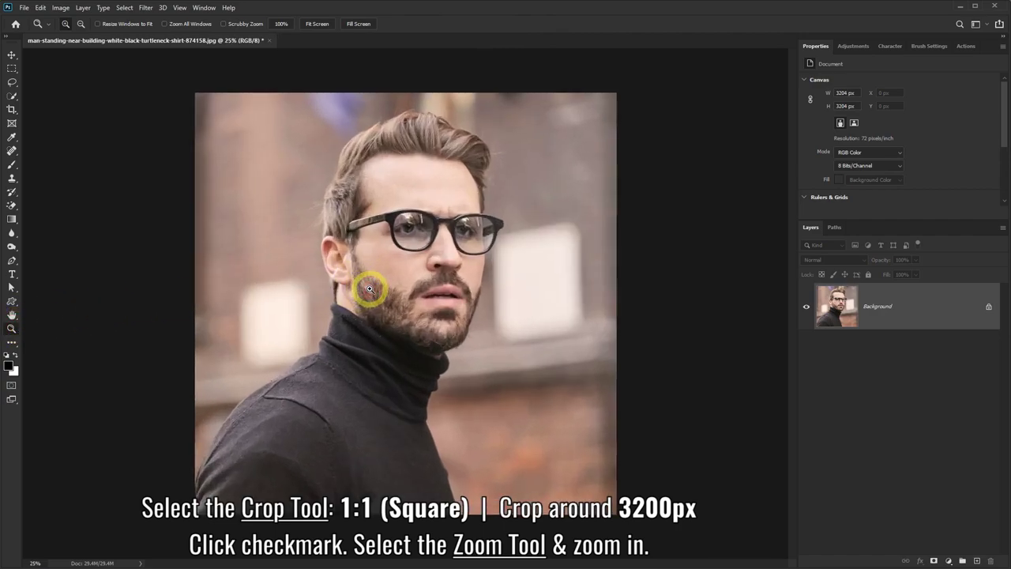
scroll(369, 289, down, 1)
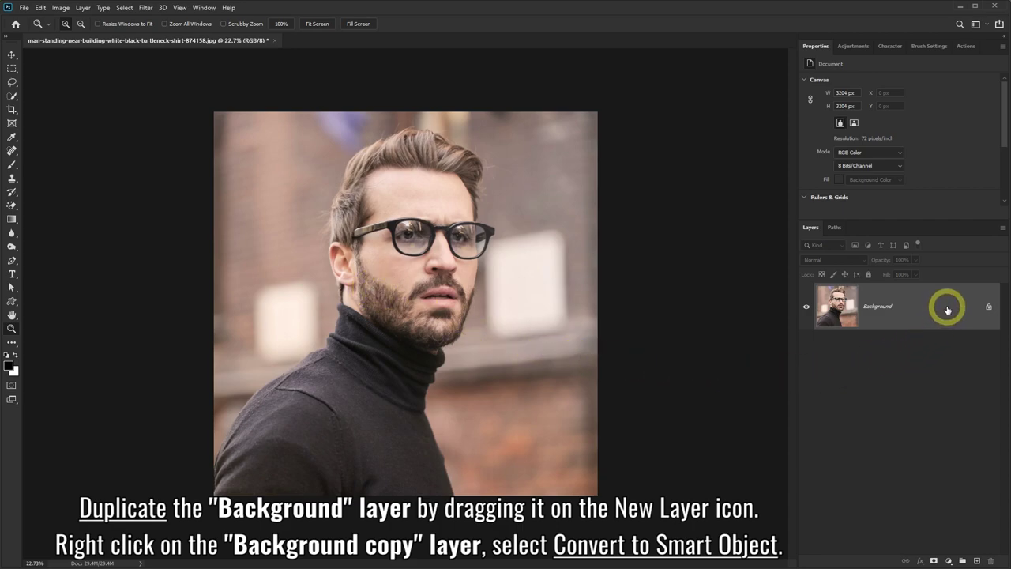
- Duplicate Background as 'Background copy' and convert the copy to a Smart Object
drag(948, 309, 977, 560)
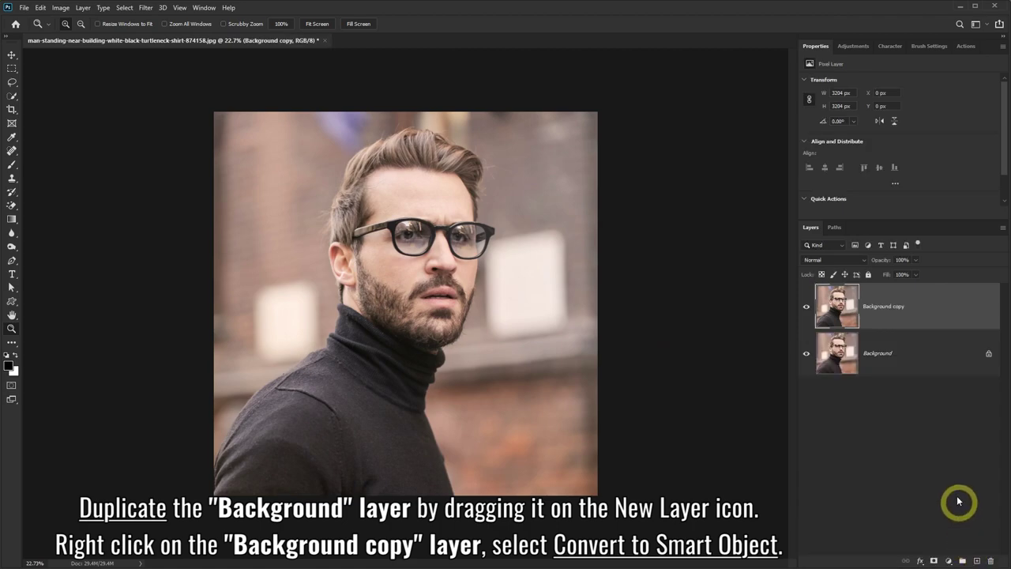
right_click(927, 300)
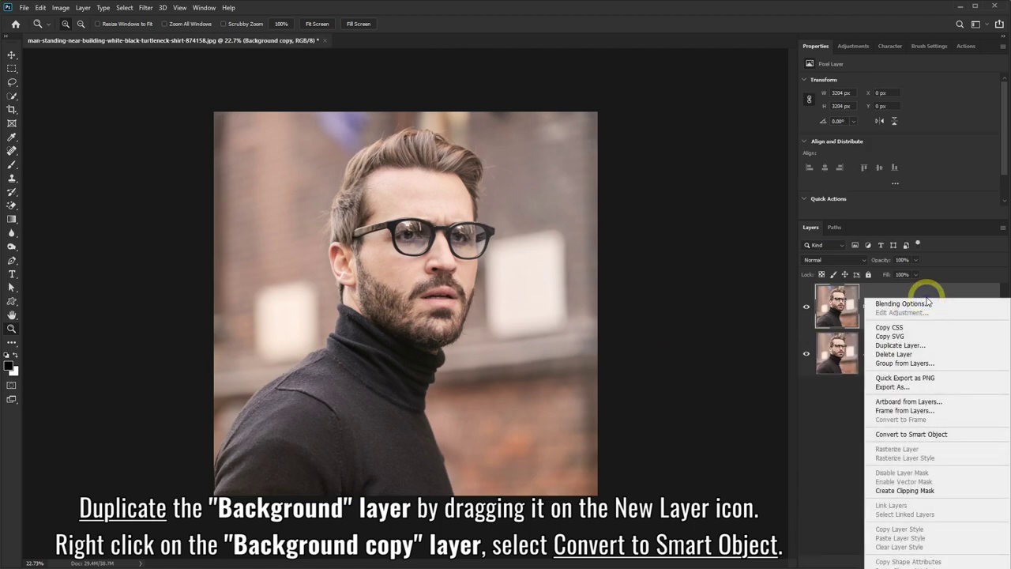
click(913, 434)
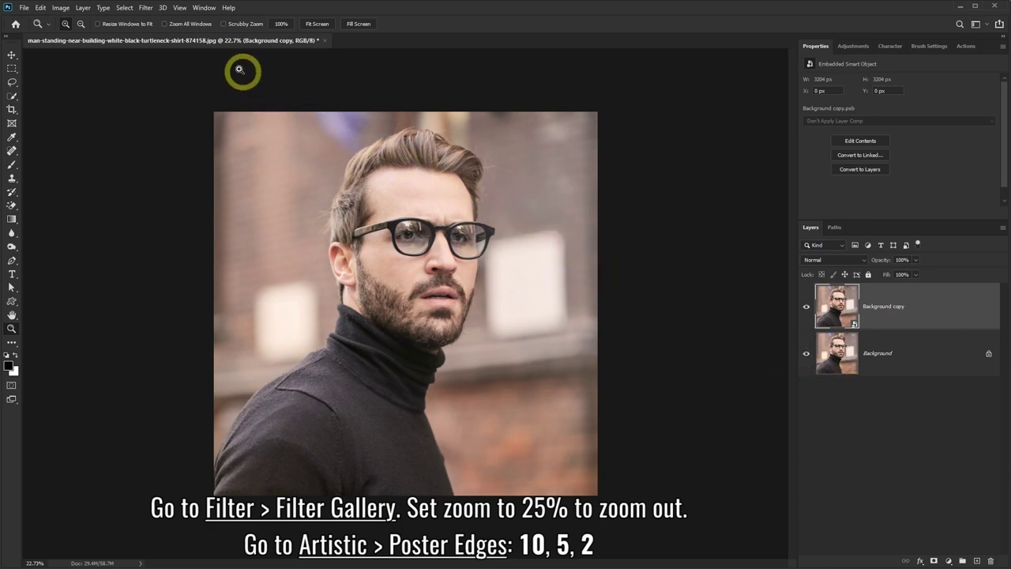
- Apply Filter Gallery Poster Edges (thickness 10, intensity 5, posterization 2) with the preview at 25%
click(146, 9)
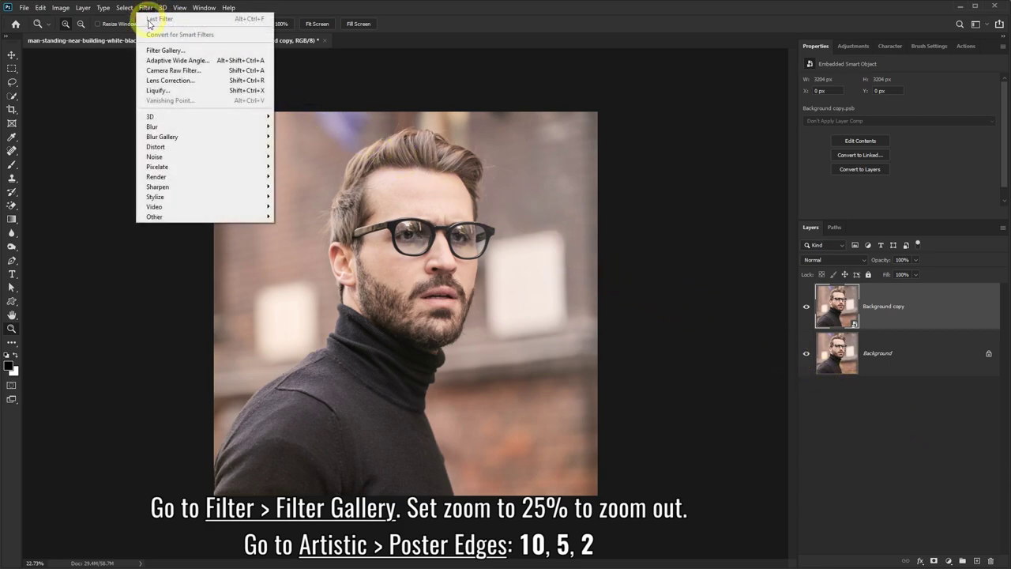
click(162, 51)
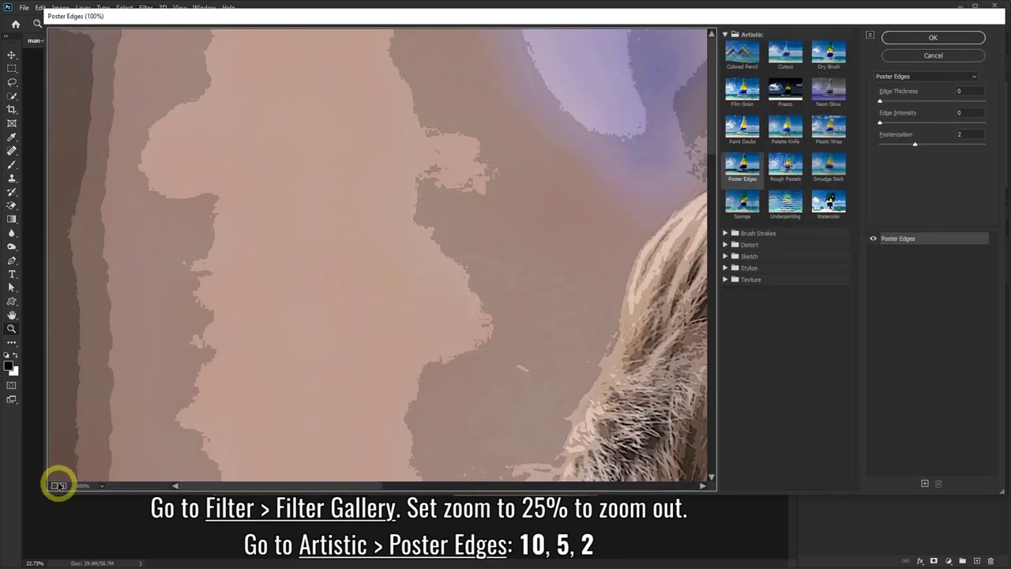
click(85, 484)
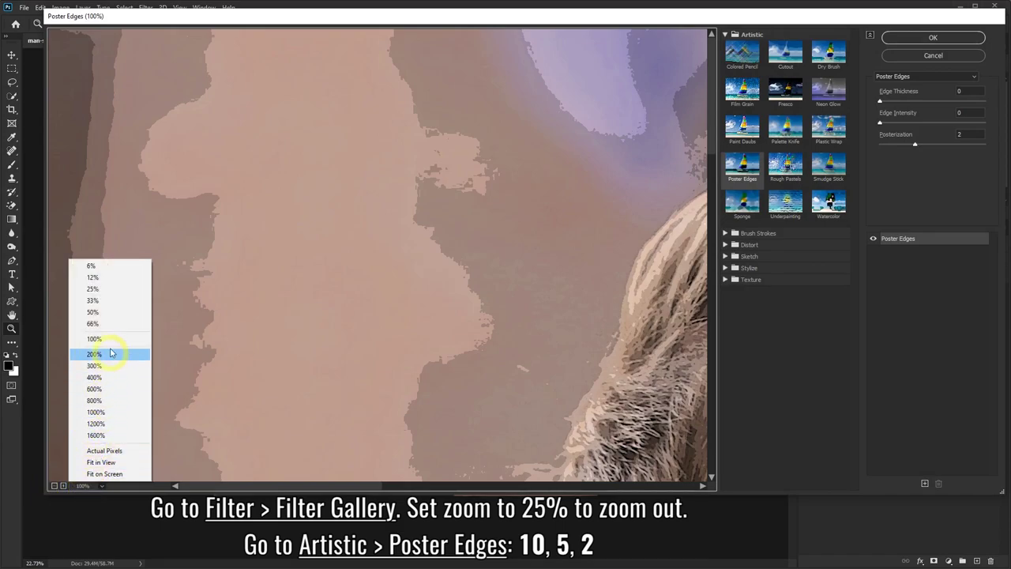
click(94, 289)
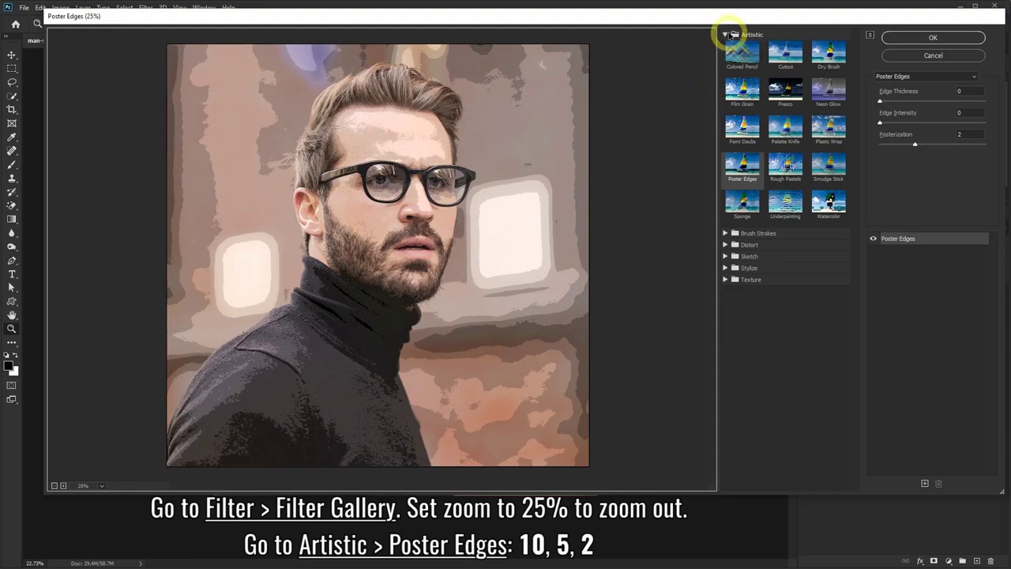
click(726, 35)
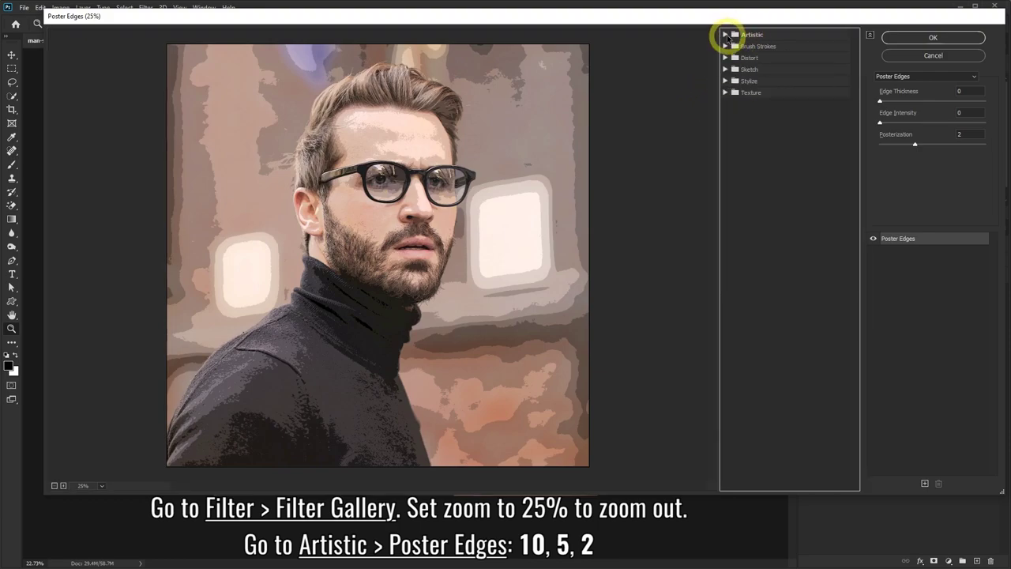
click(726, 35)
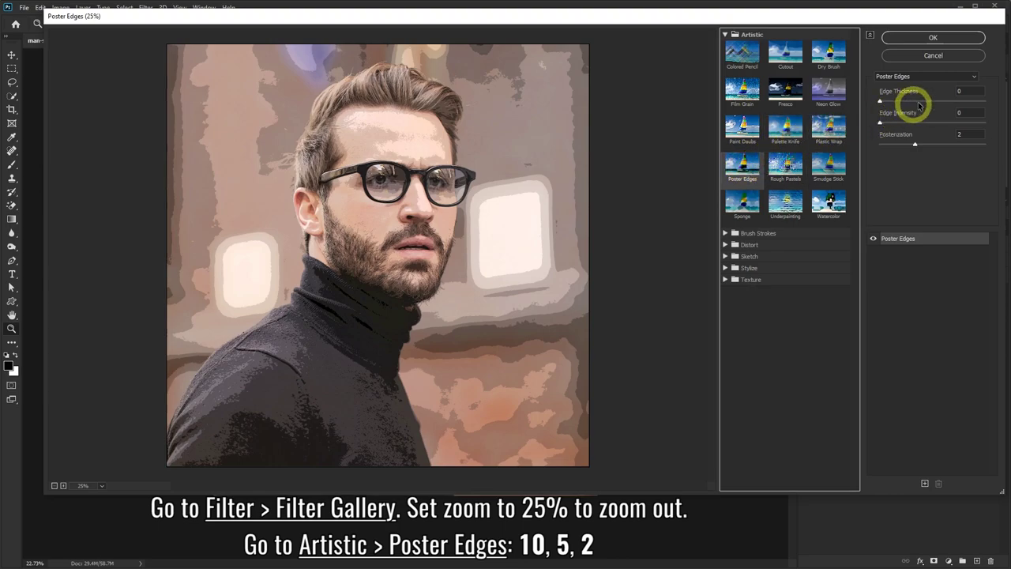
double_click(962, 90)
text(10)
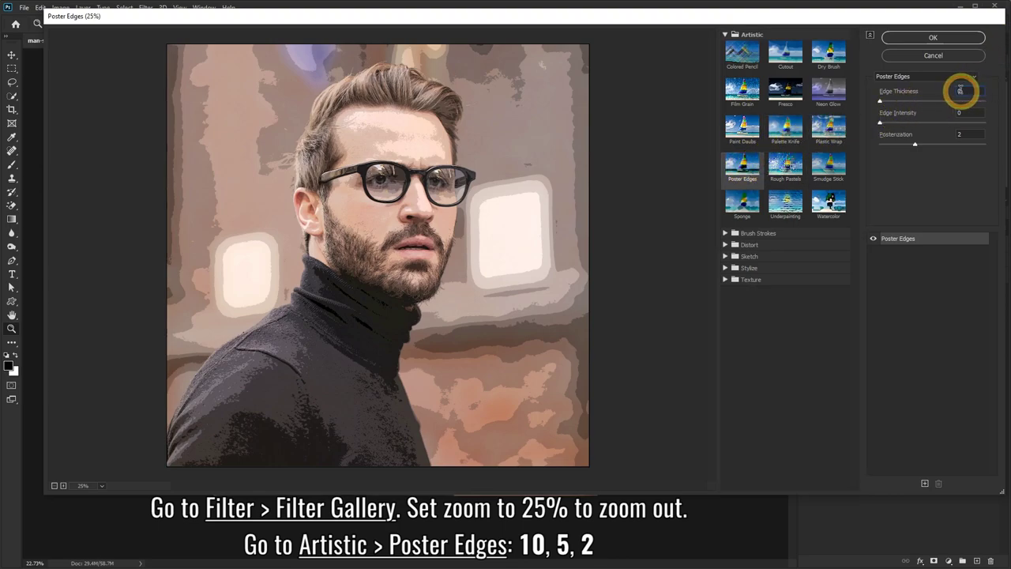
double_click(966, 113)
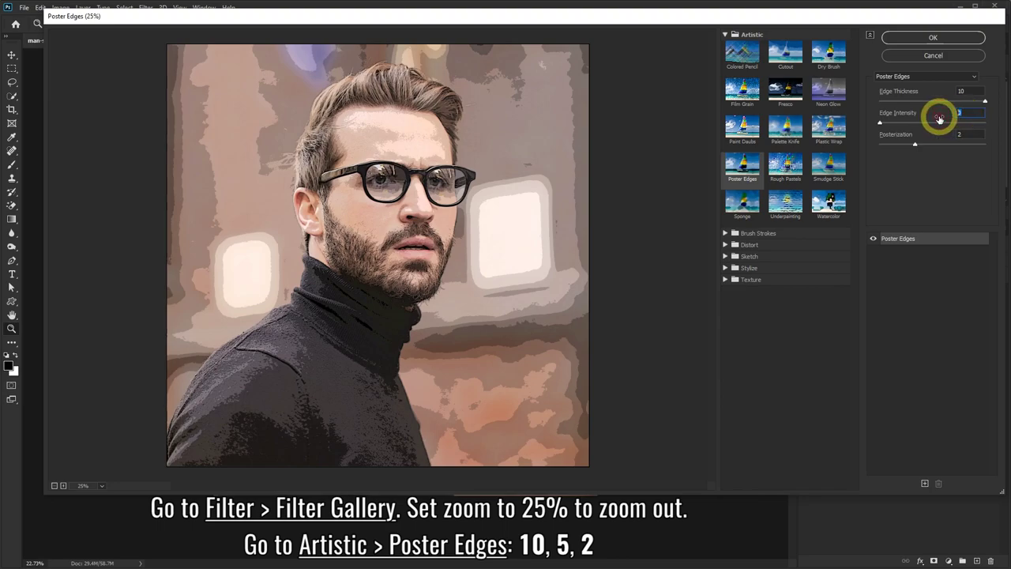
text(5)
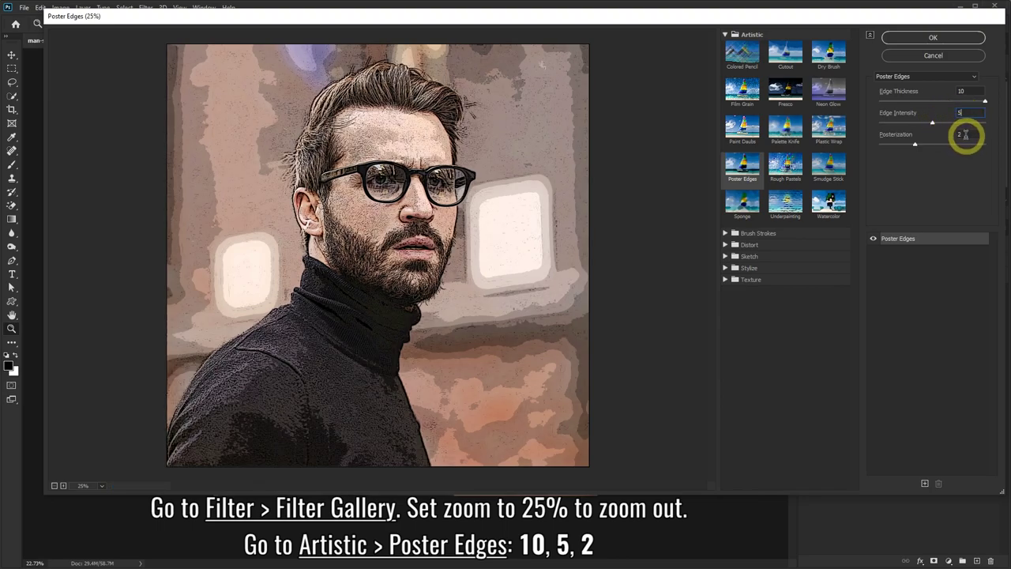
text(2)
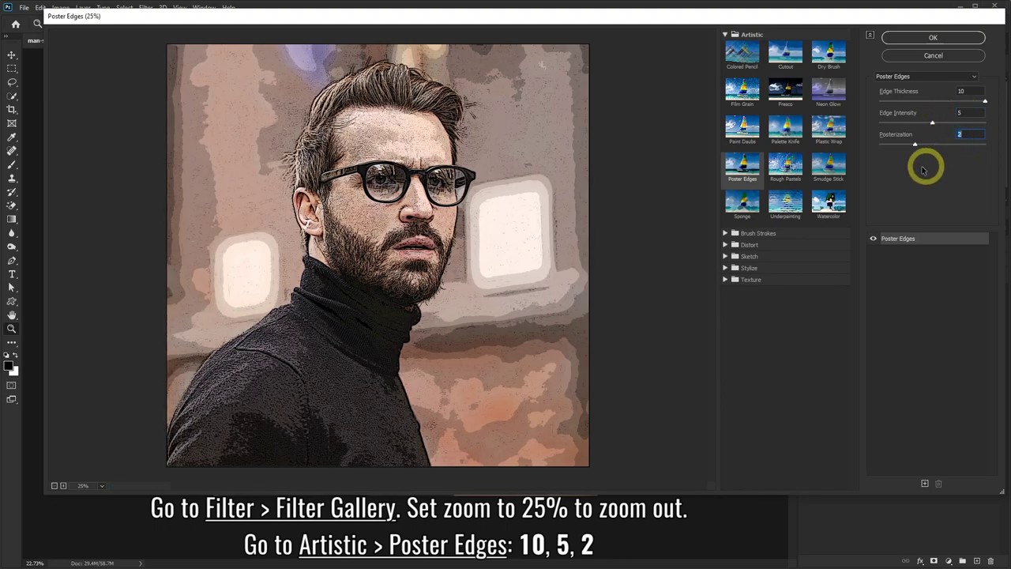
click(933, 38)
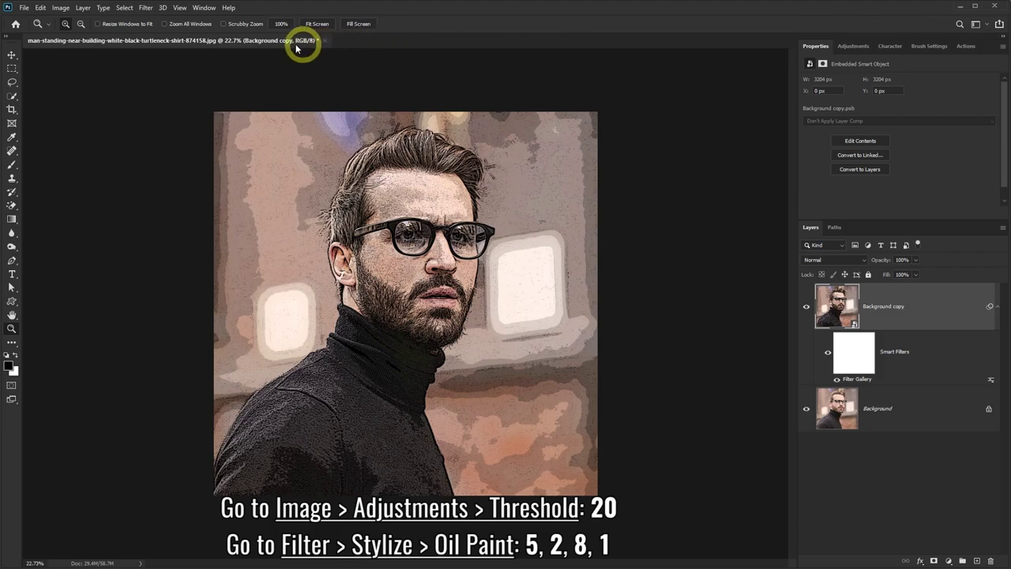
- Apply a Threshold adjustment at level 20 to Background copy
click(60, 8)
mouse_move(77, 35)
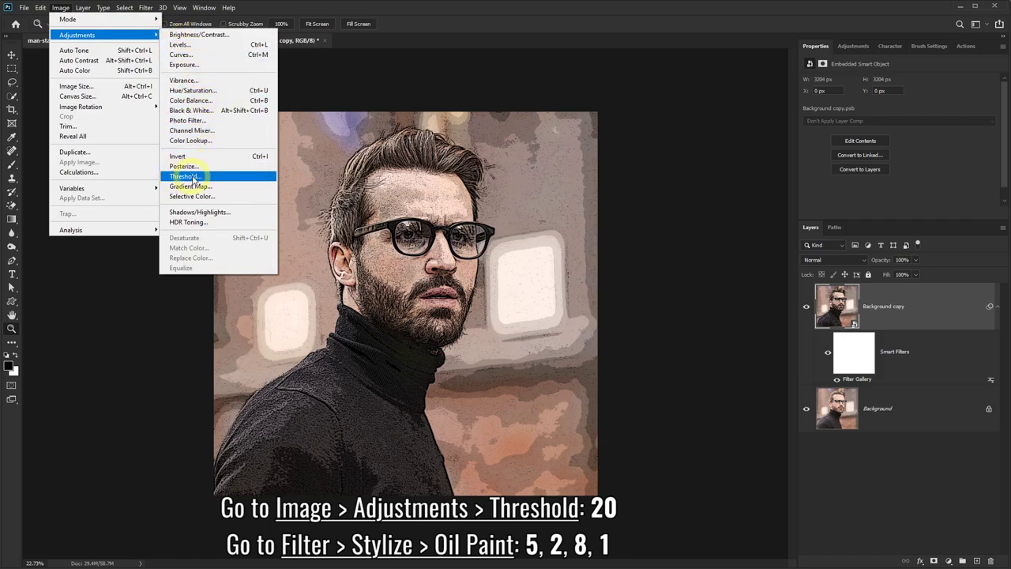
click(195, 177)
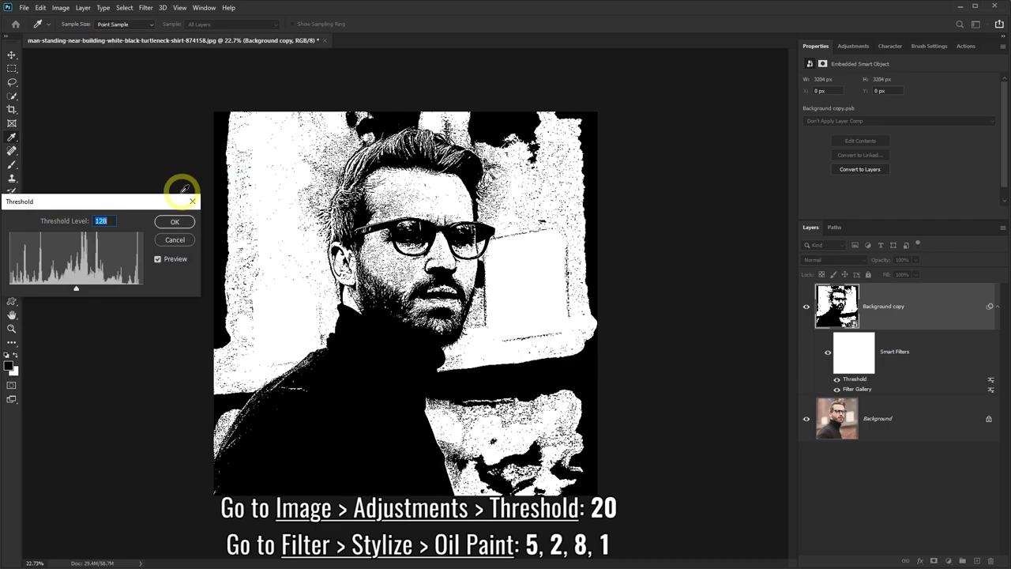
text(20)
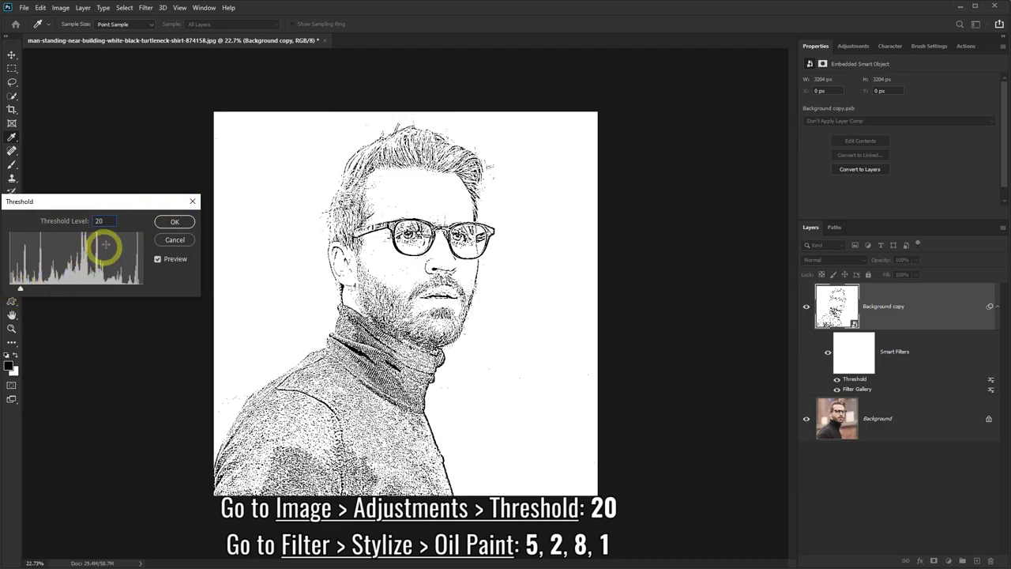
click(174, 224)
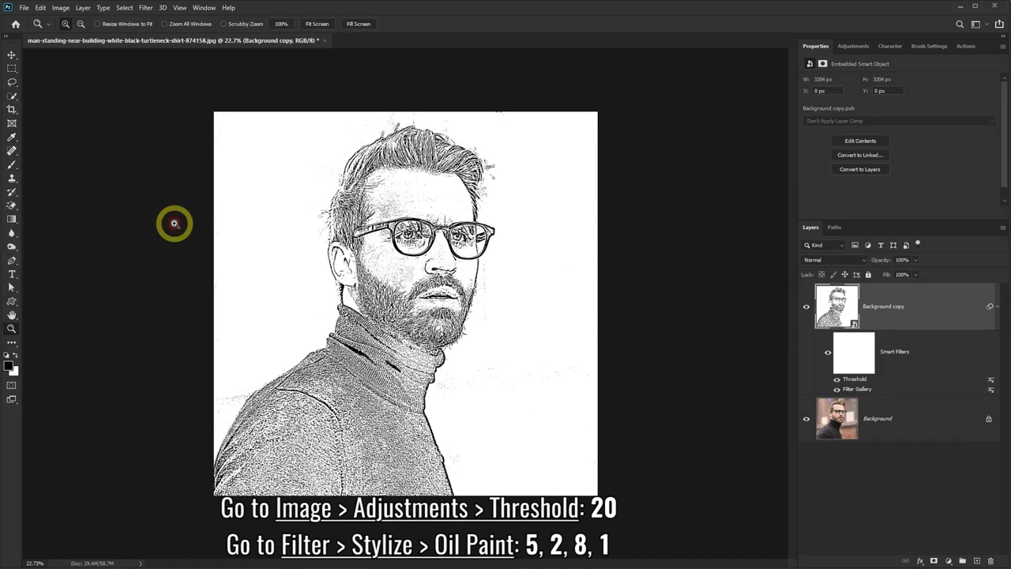
- Apply Oil Paint with Stylization 5, Cleanliness 2, Scale 8 and Bristle Detail 1
click(146, 10)
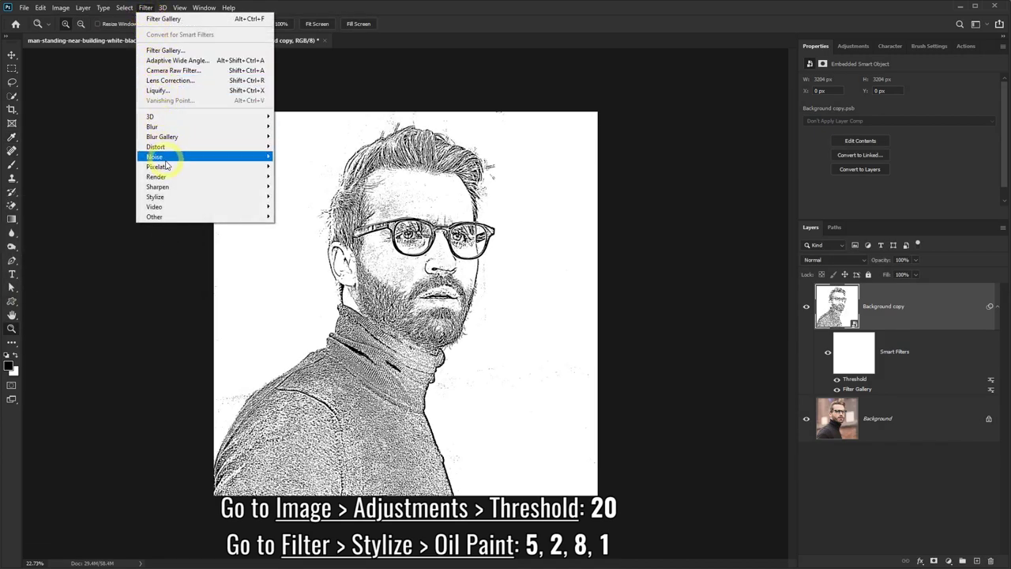
mouse_move(155, 196)
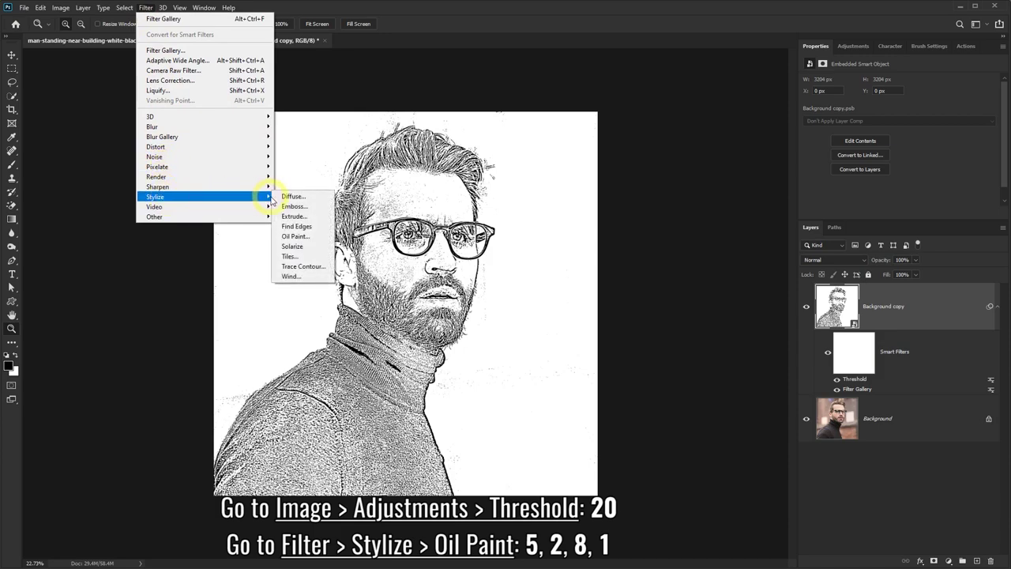
click(300, 239)
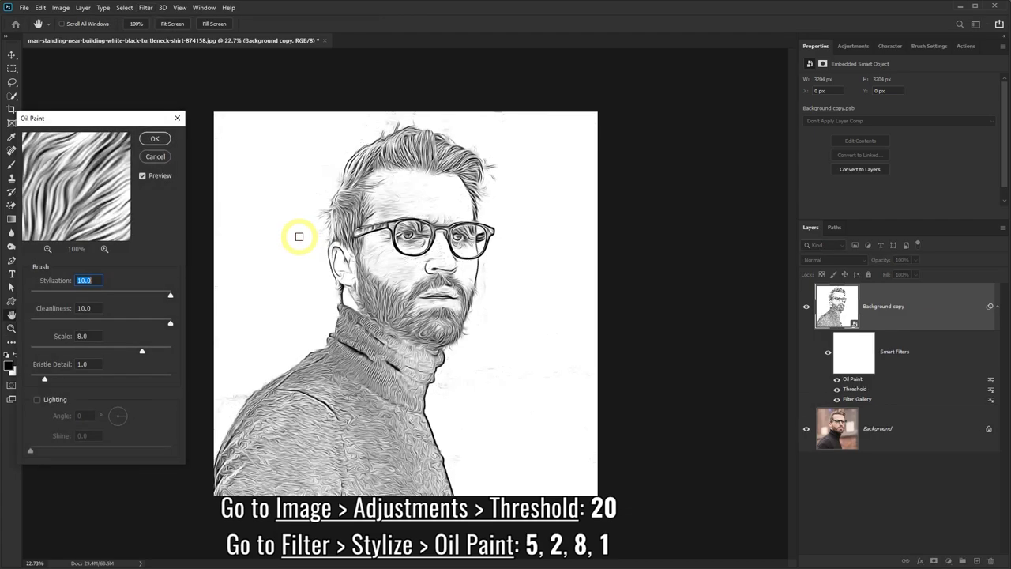
text(5)
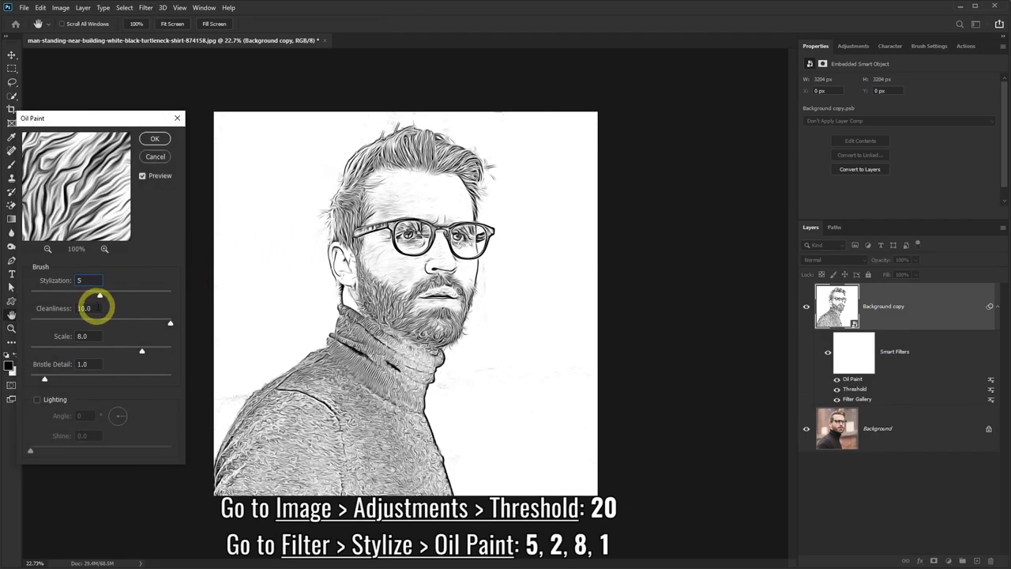
click(84, 308)
text(2)
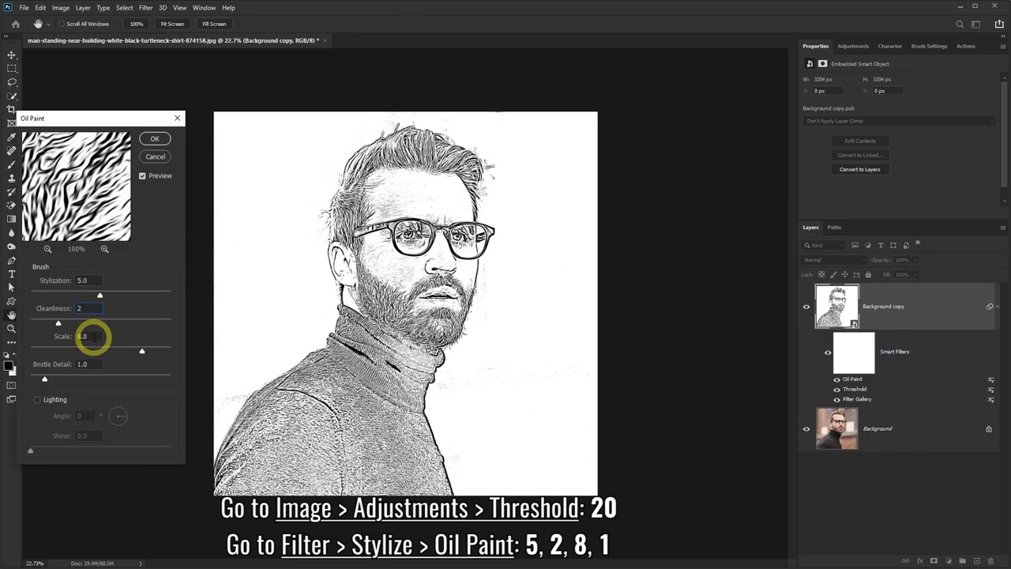
click(74, 338)
text(8)
click(93, 363)
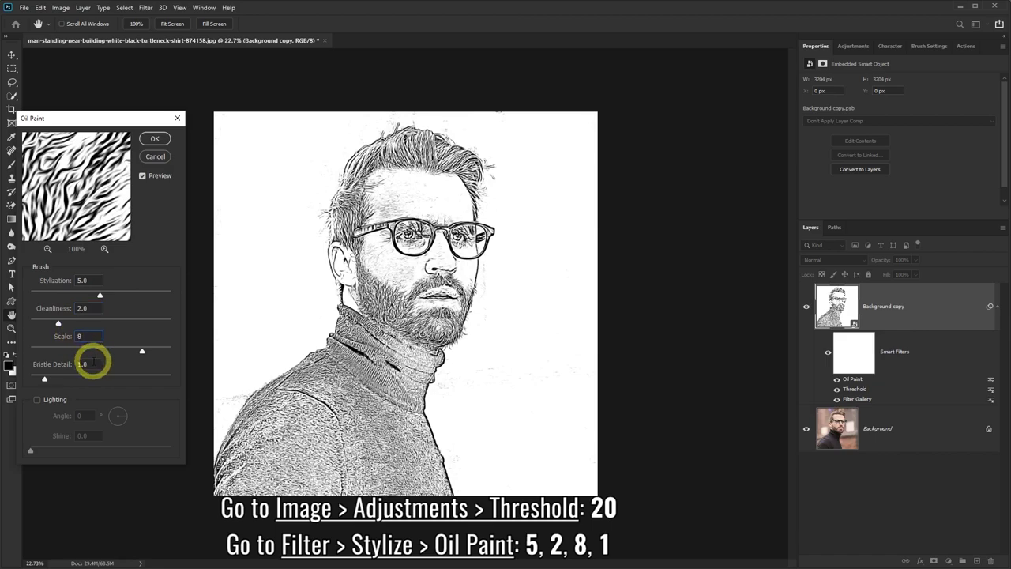
click(45, 401)
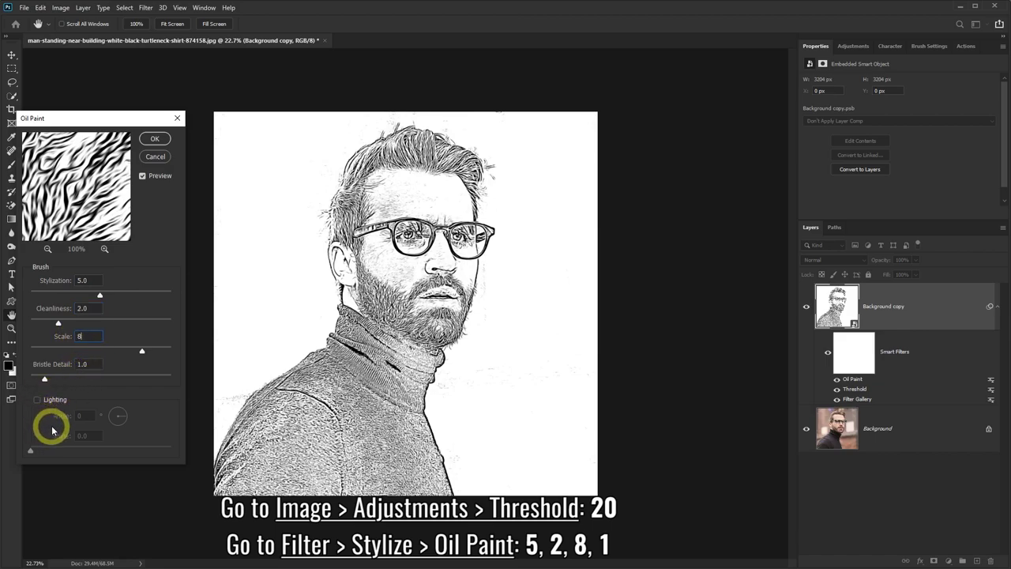
click(154, 141)
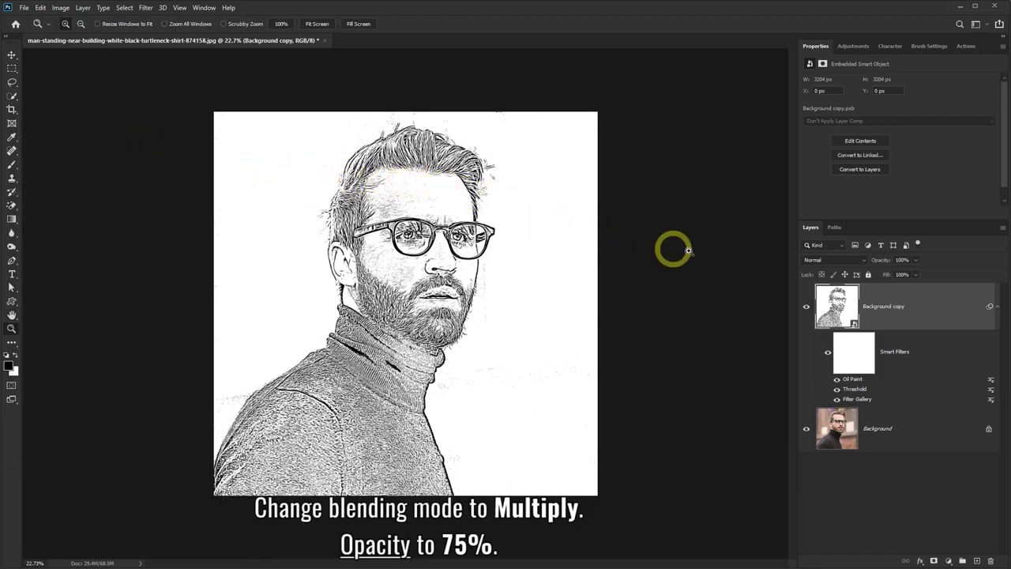
- Set the ink-line layer to Multiply blend mode at 75% opacity
click(865, 260)
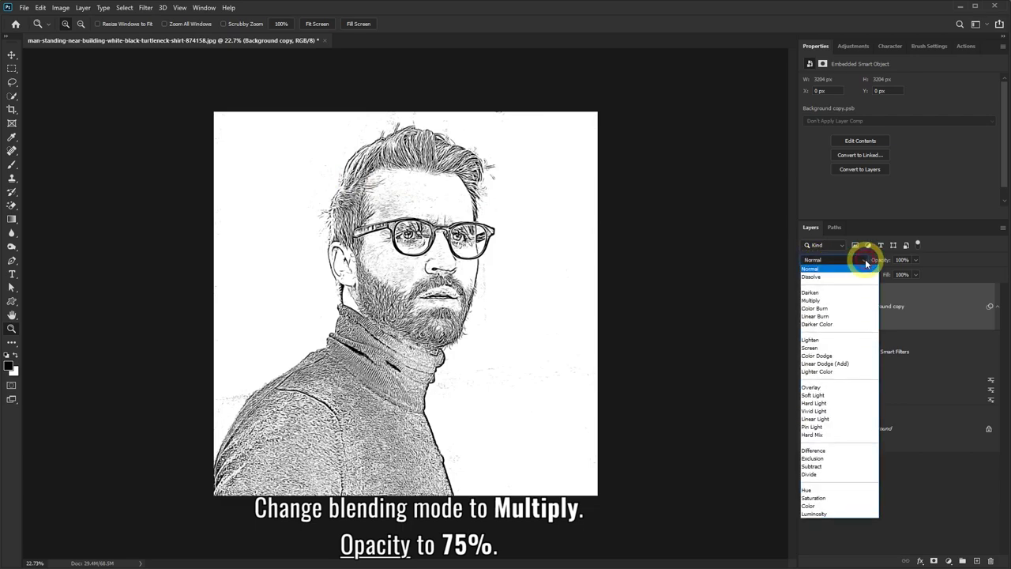
click(861, 300)
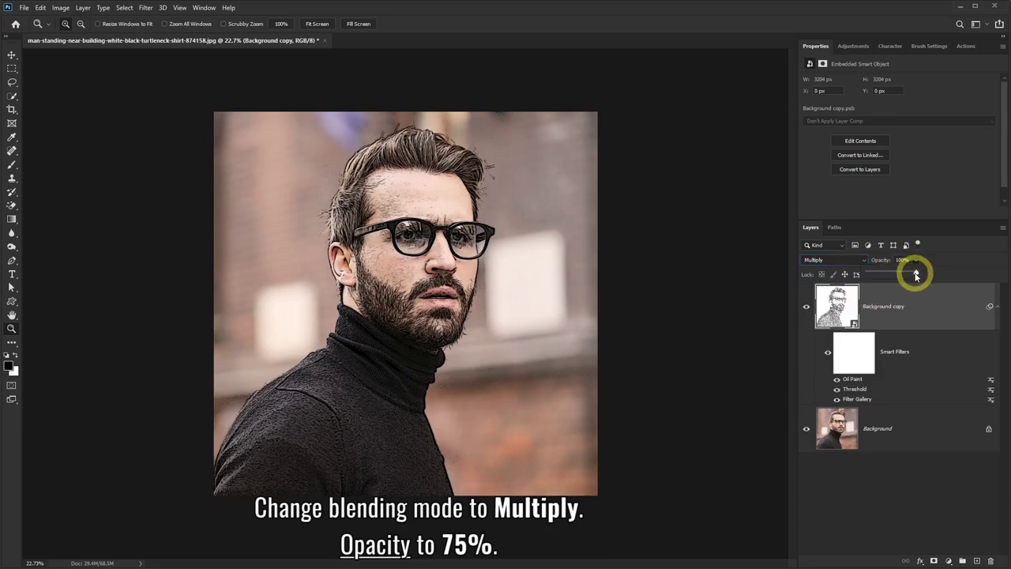
mouse_move(916, 275)
mouse_down()
mouse_move(856, 275)
mouse_move(904, 277)
mouse_up()
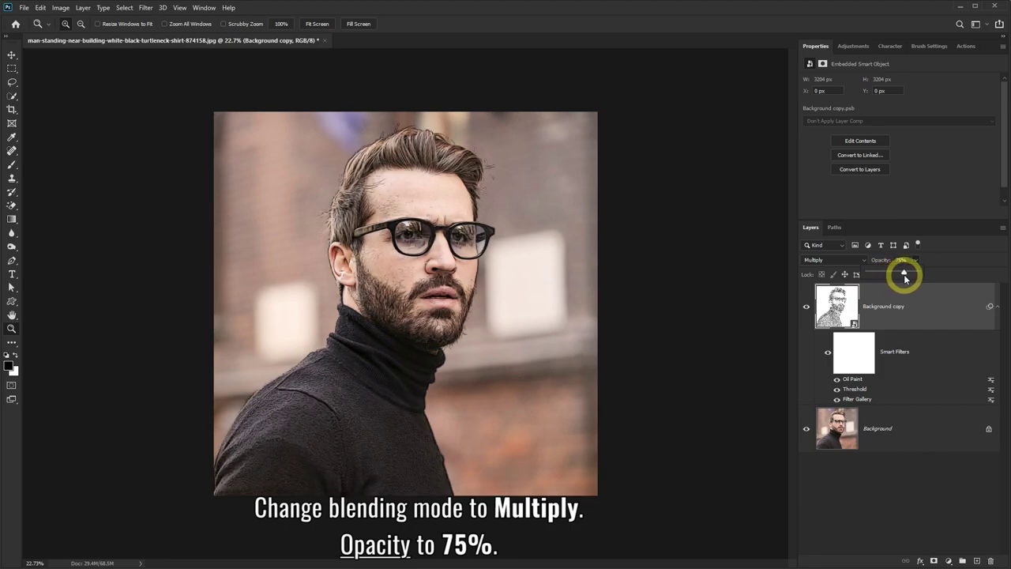
- Toggle the ink-line layer's visibility off and on to compare the result
click(806, 310)
click(805, 310)
click(806, 310)
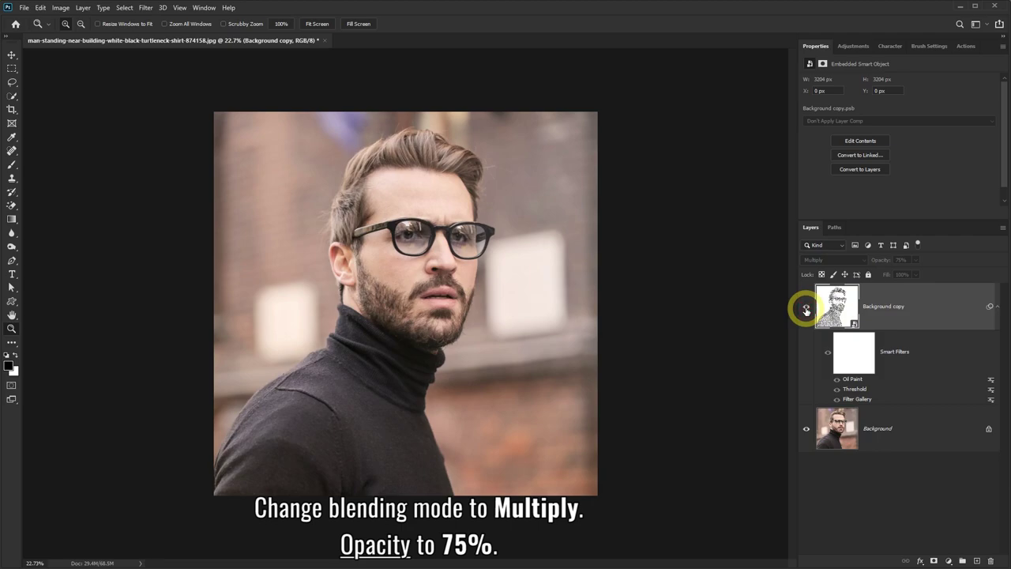
click(806, 311)
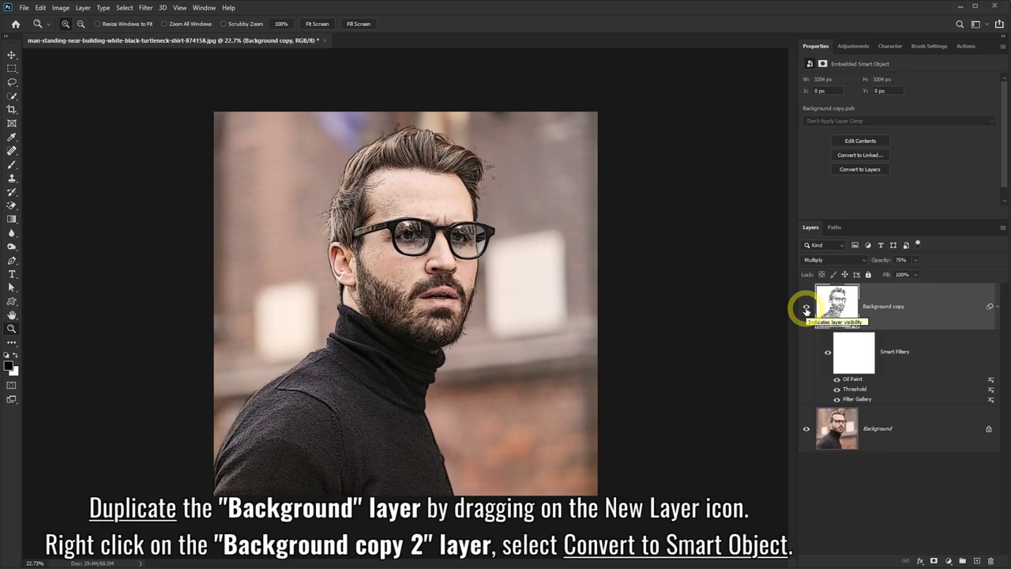
- Duplicate the Background layer as 'Background copy 2' and convert it to a Smart Object
click(895, 426)
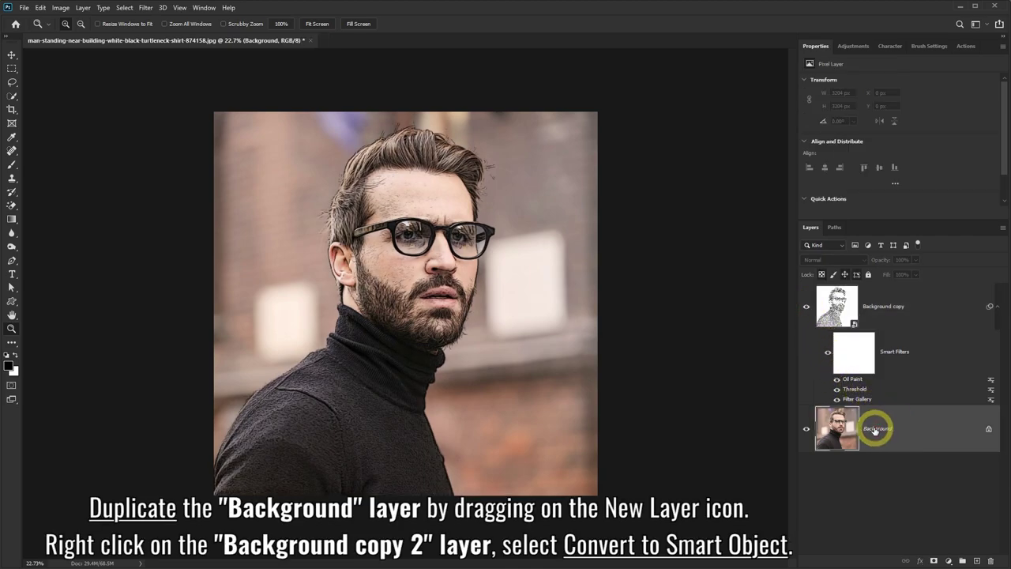
drag(913, 432, 980, 566)
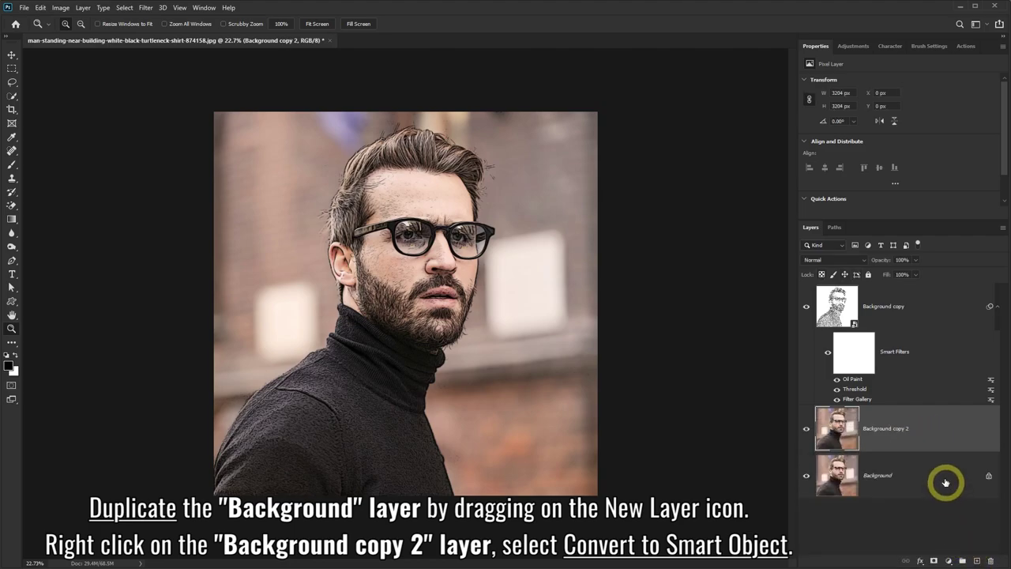
right_click(911, 418)
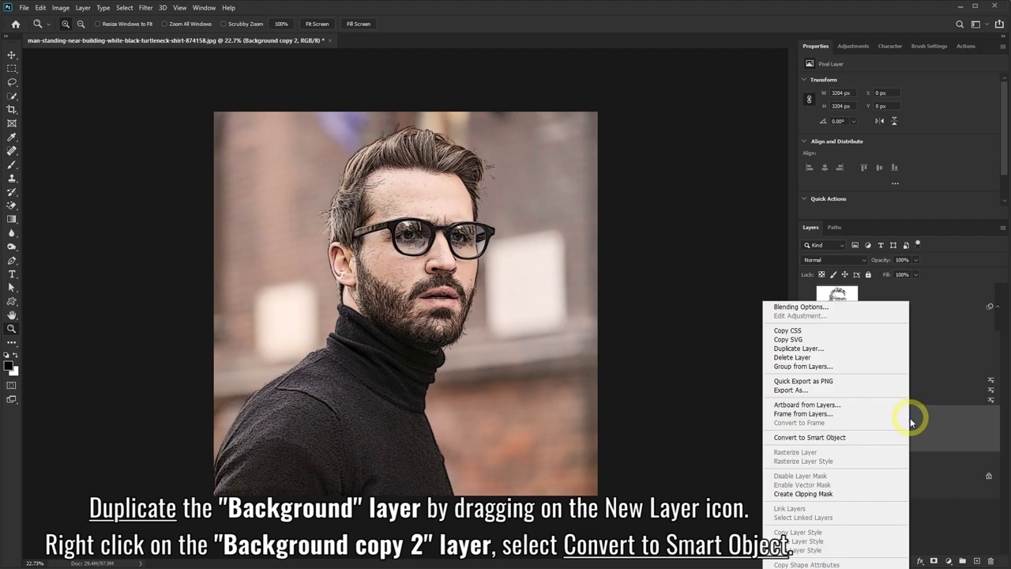
click(804, 439)
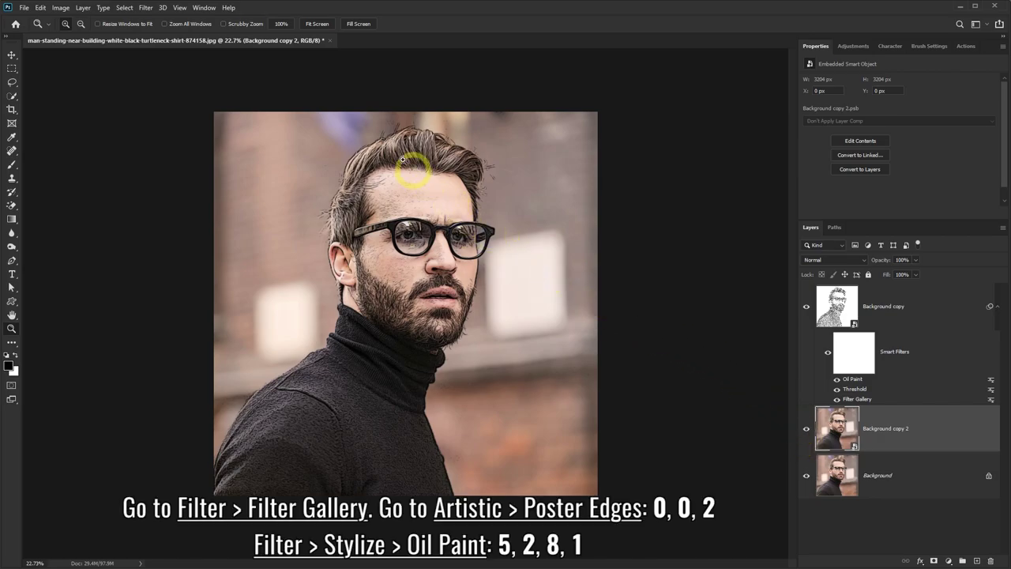
- Apply Filter Gallery Poster Edges (0, 0, 2) to Background copy 2, previewing at 25%
click(146, 8)
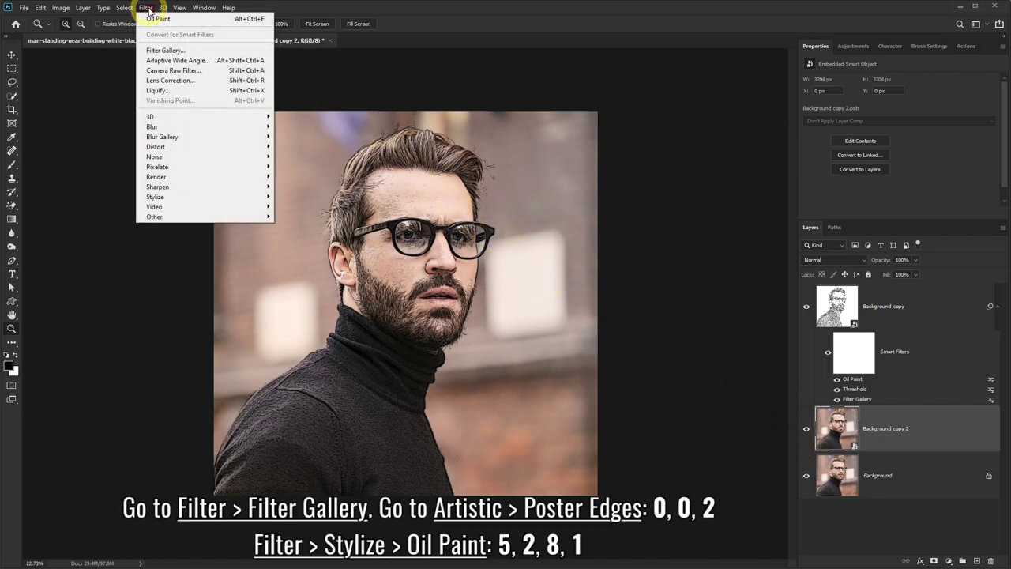
click(166, 51)
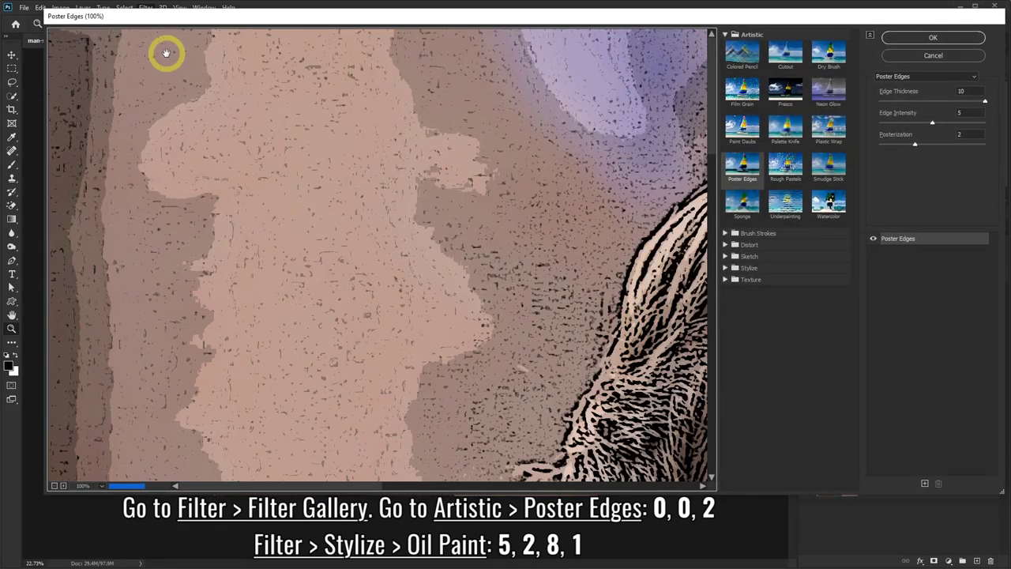
click(103, 487)
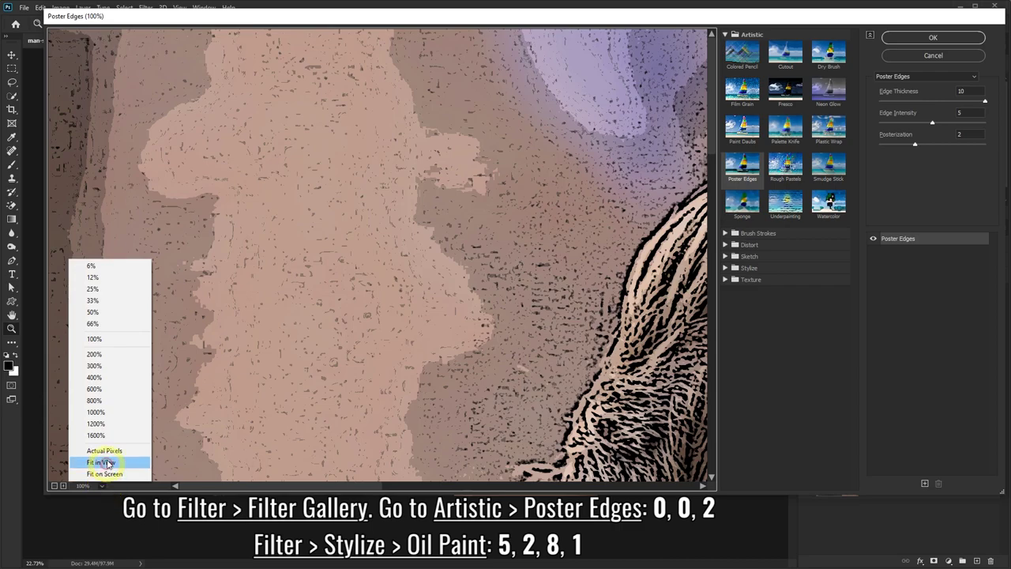
click(110, 289)
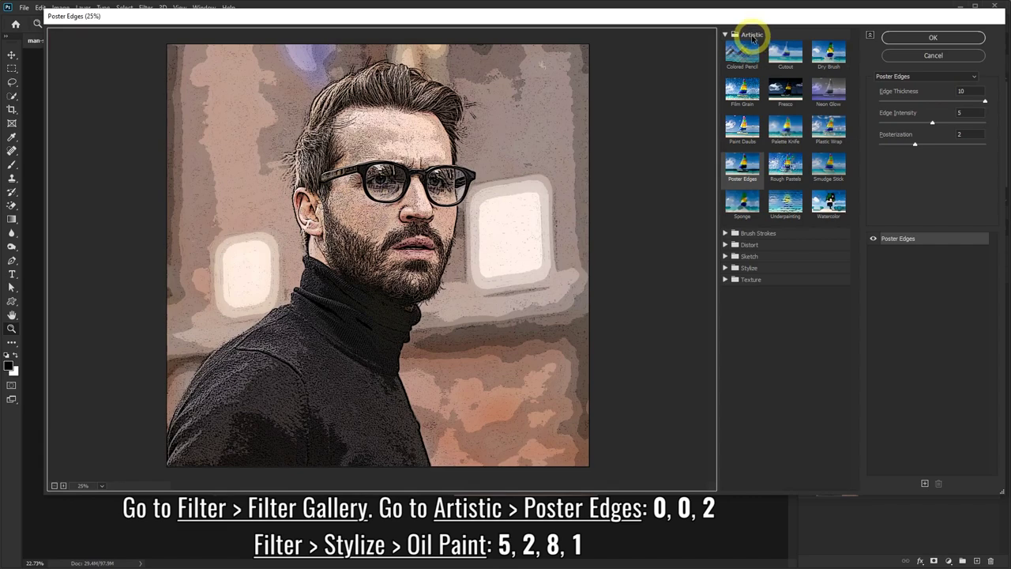
click(742, 175)
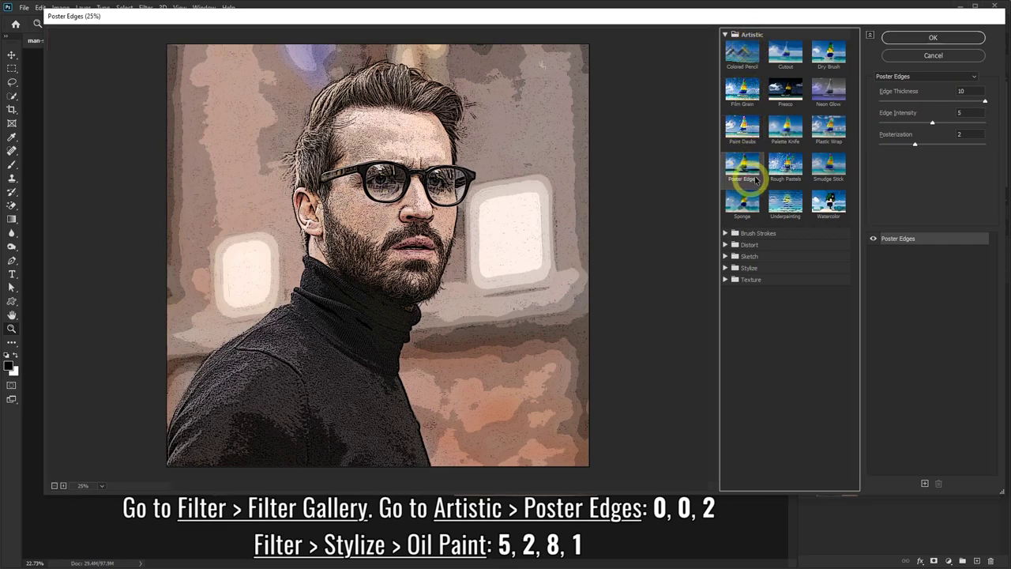
double_click(961, 91)
text(0)
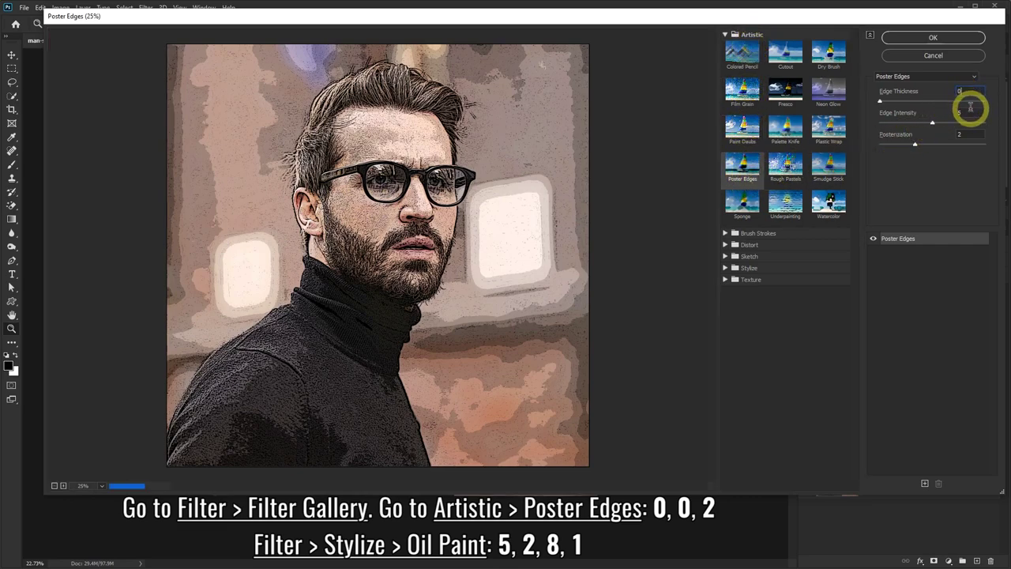
double_click(959, 112)
text(0)
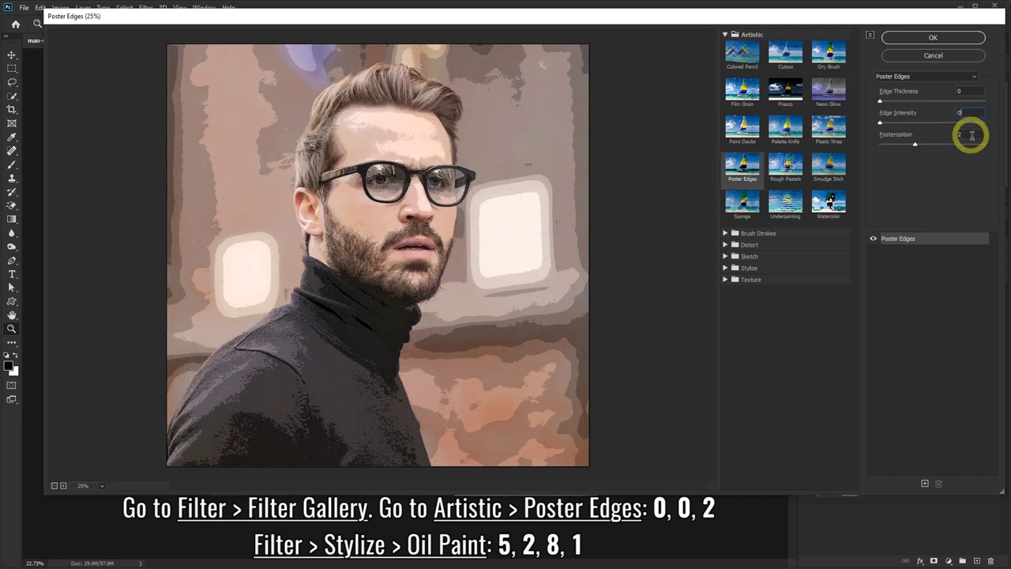
click(932, 38)
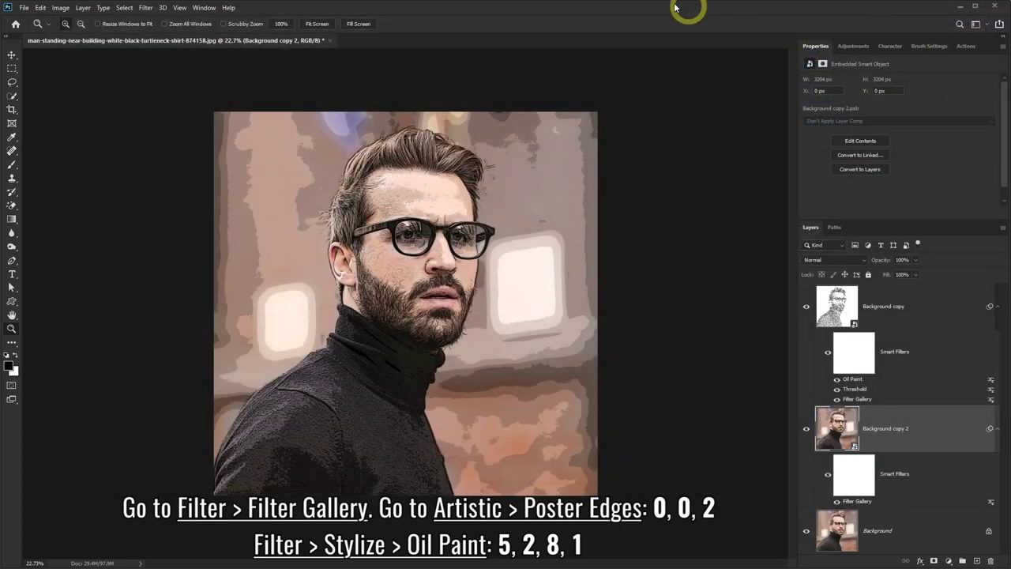
- Apply Oil Paint (5, 2, 8, 1) to Background copy 2
click(147, 8)
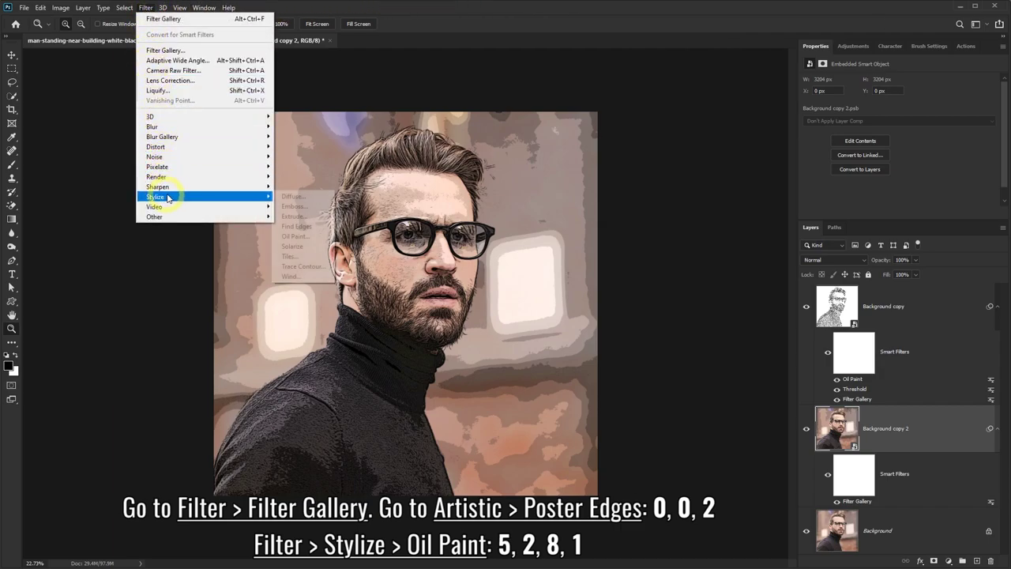
mouse_move(203, 197)
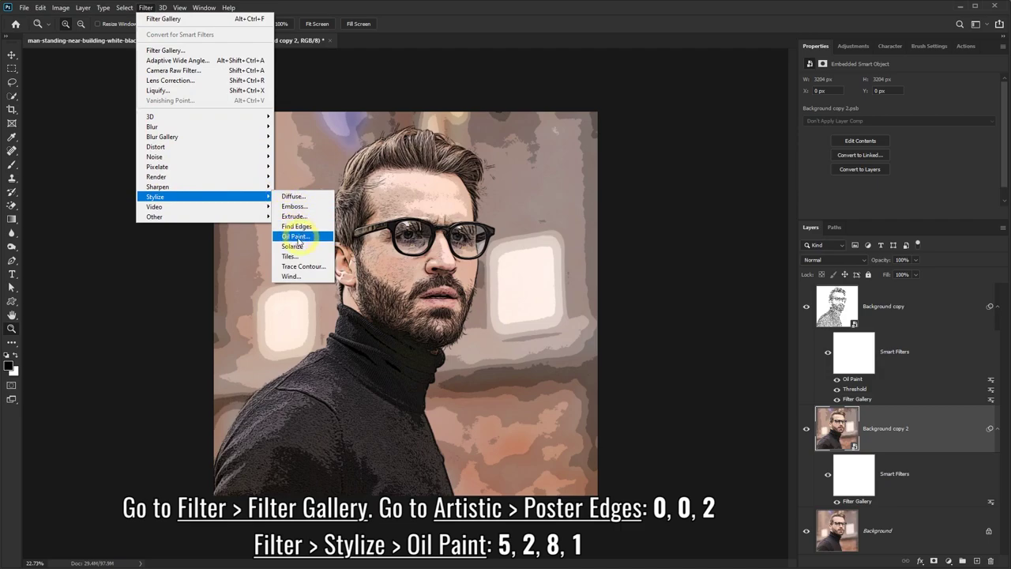
click(295, 242)
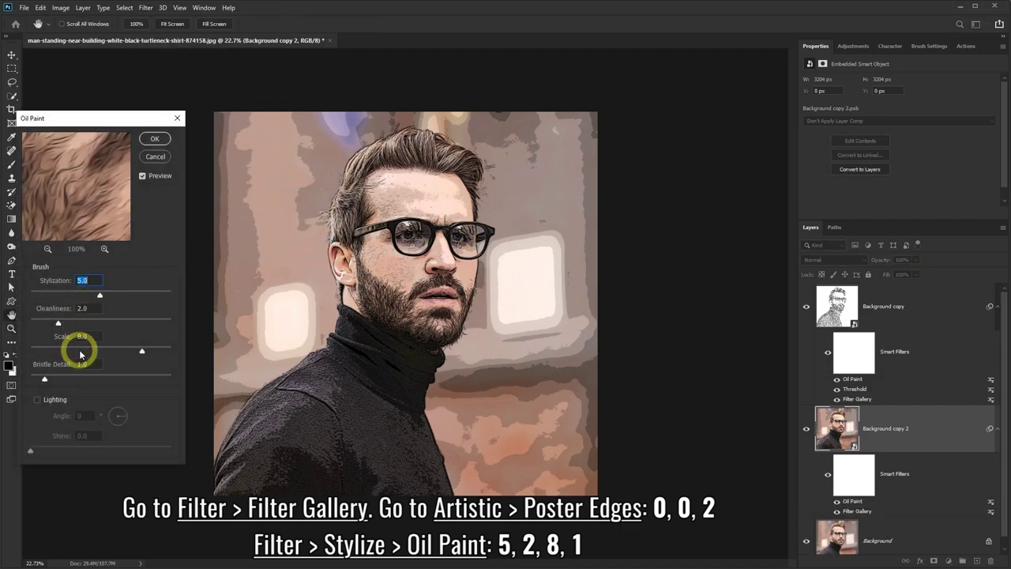
click(154, 140)
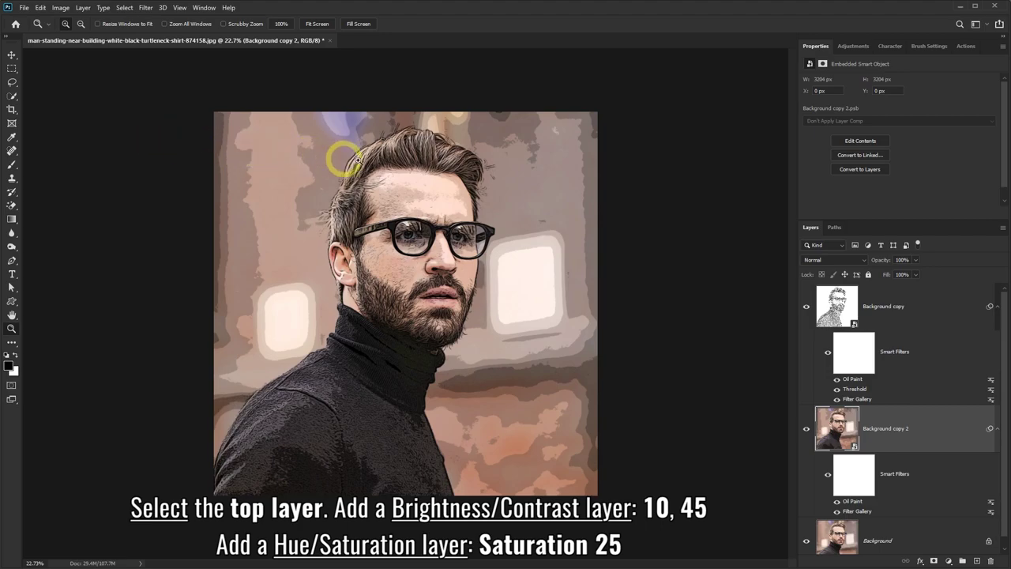
- Add a Brightness/Contrast adjustment layer on top with brightness 10 and contrast 45
click(920, 306)
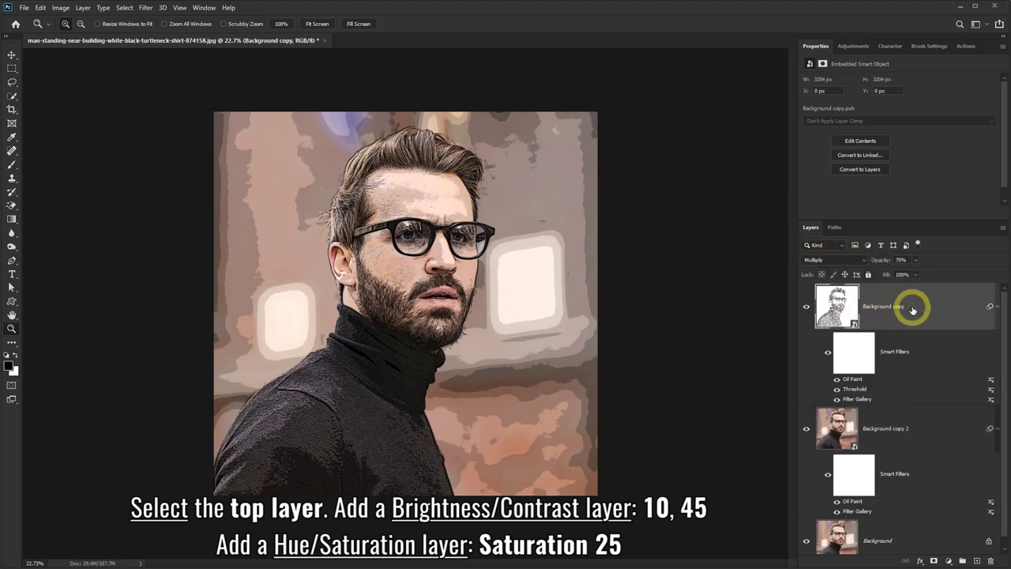
click(950, 561)
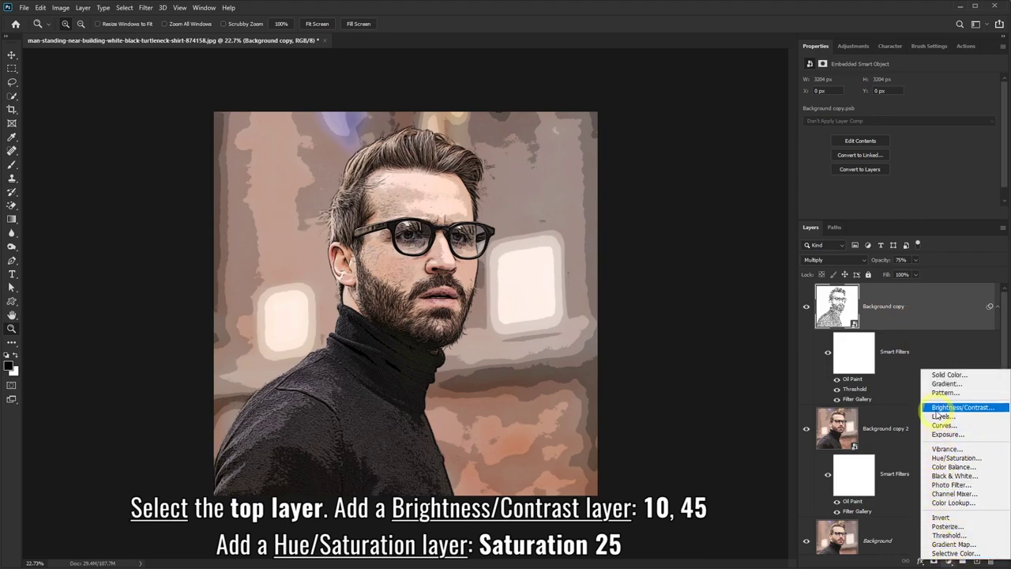
click(962, 409)
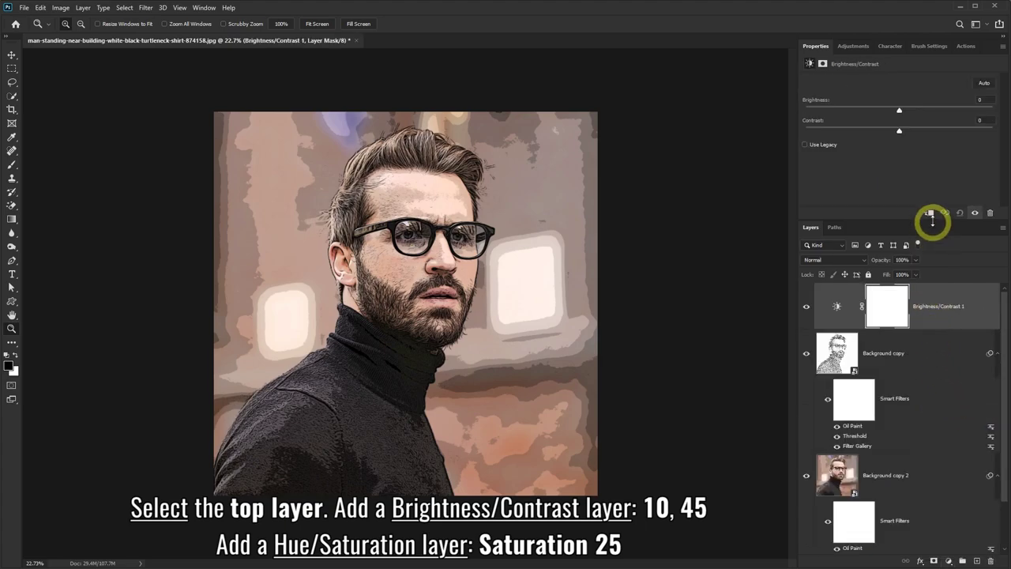
drag(900, 112, 908, 112)
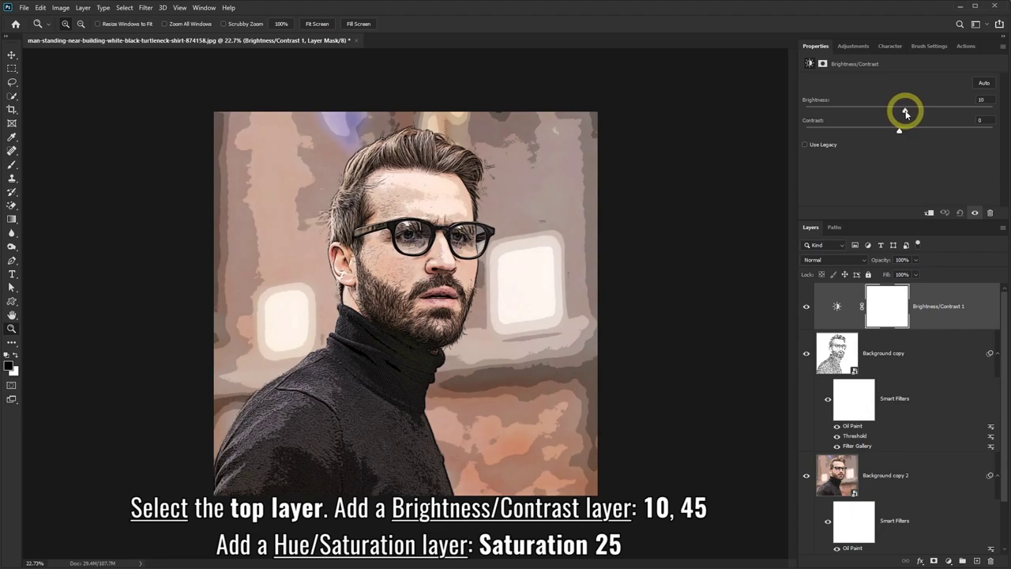
mouse_move(899, 129)
mouse_down()
mouse_move(959, 131)
mouse_move(942, 133)
mouse_up()
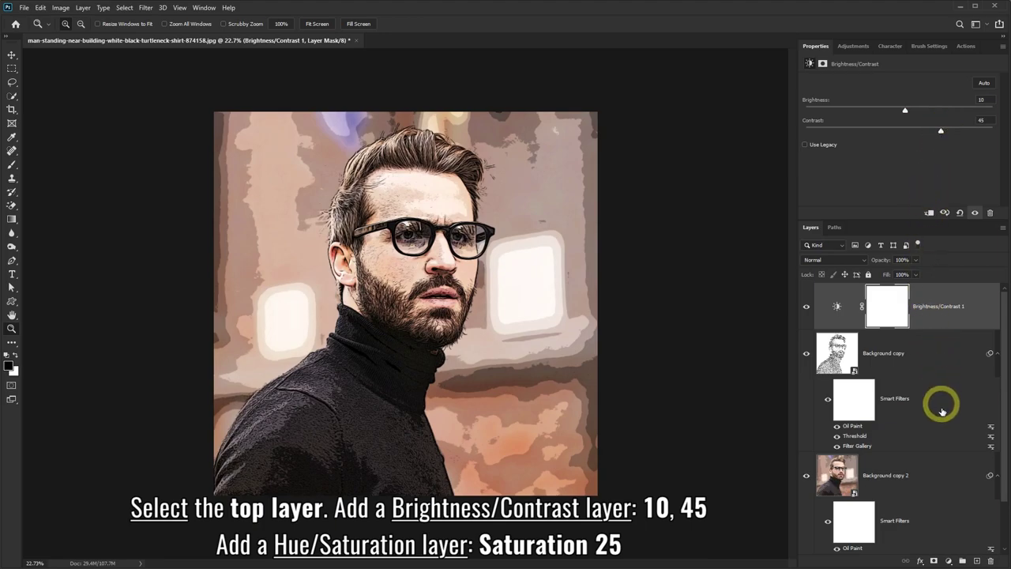
- Add a Hue/Saturation adjustment layer with Saturation +25
click(950, 560)
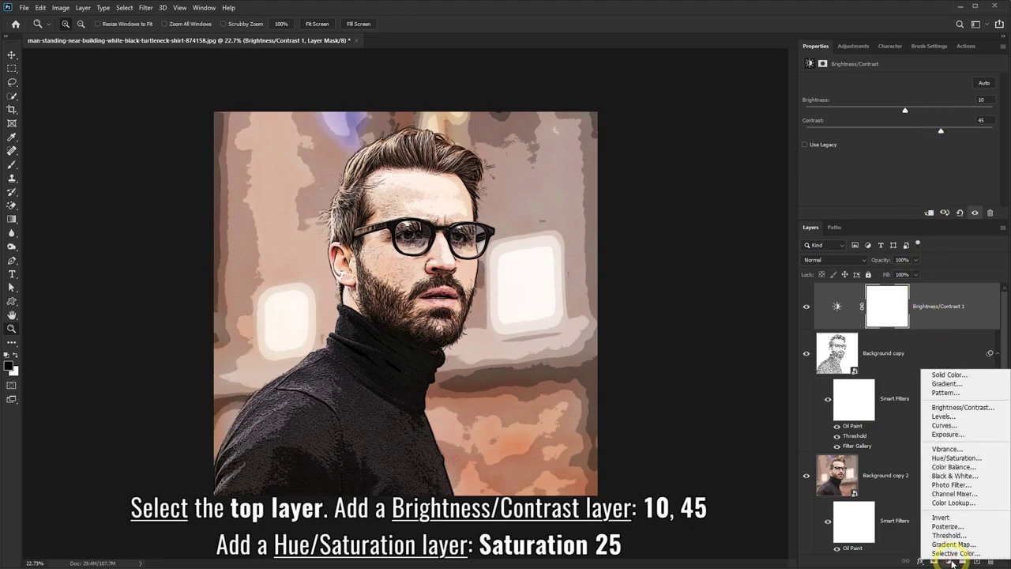
click(955, 458)
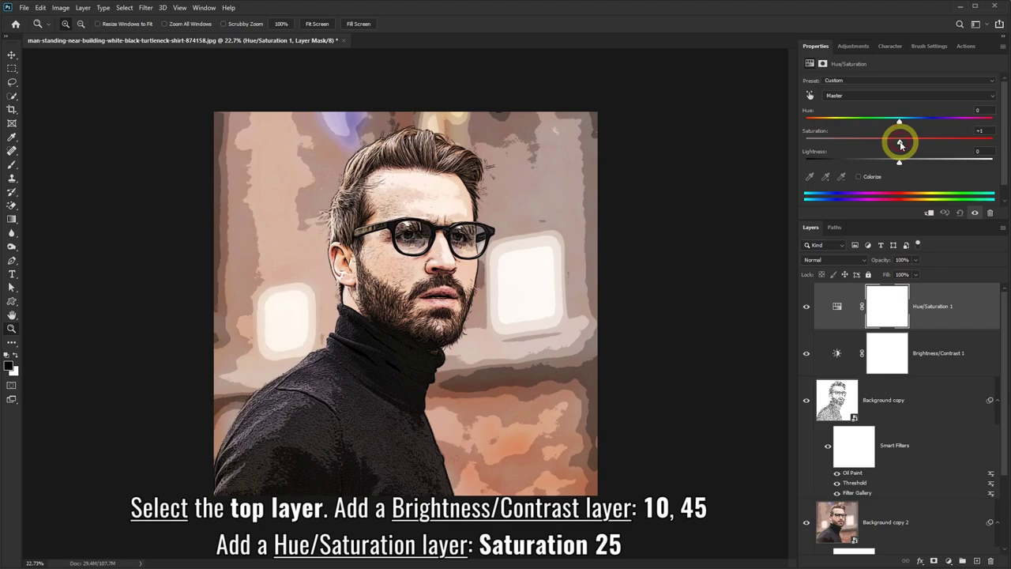
drag(900, 143, 924, 143)
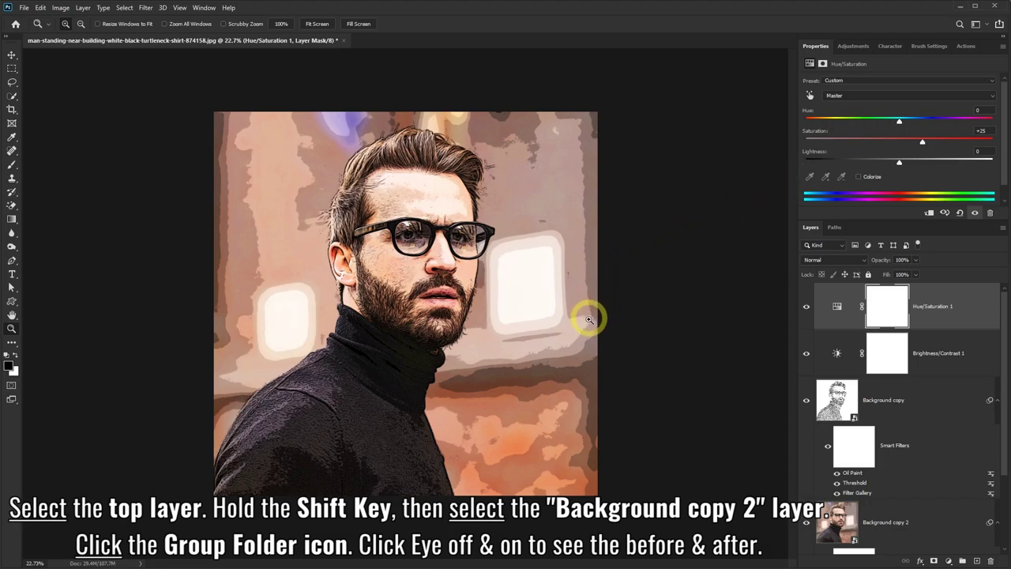
- Group all effect layers from Hue/Saturation 1 down to Background copy 2 into Group 1
click(962, 301)
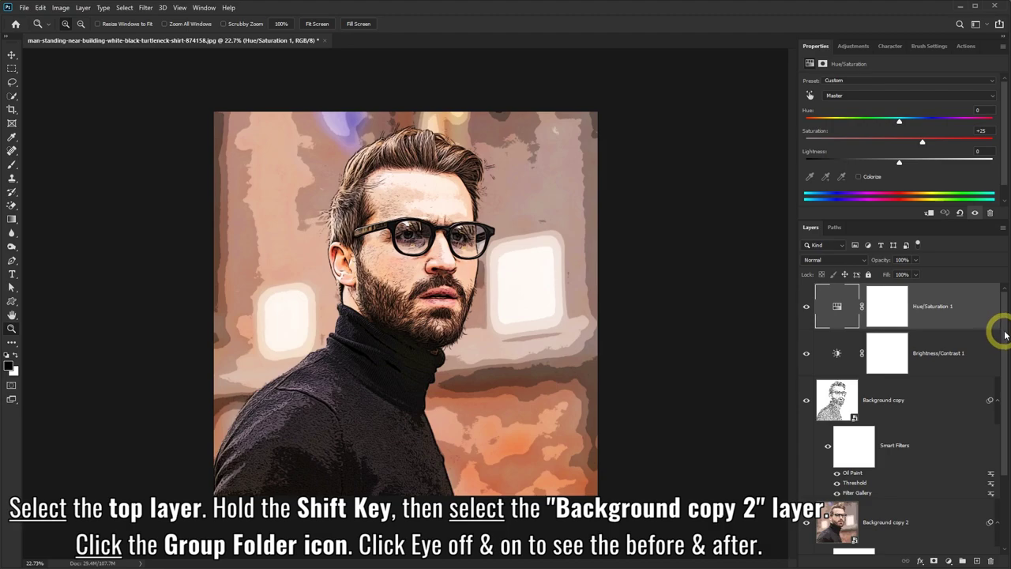
drag(1004, 335, 1006, 405)
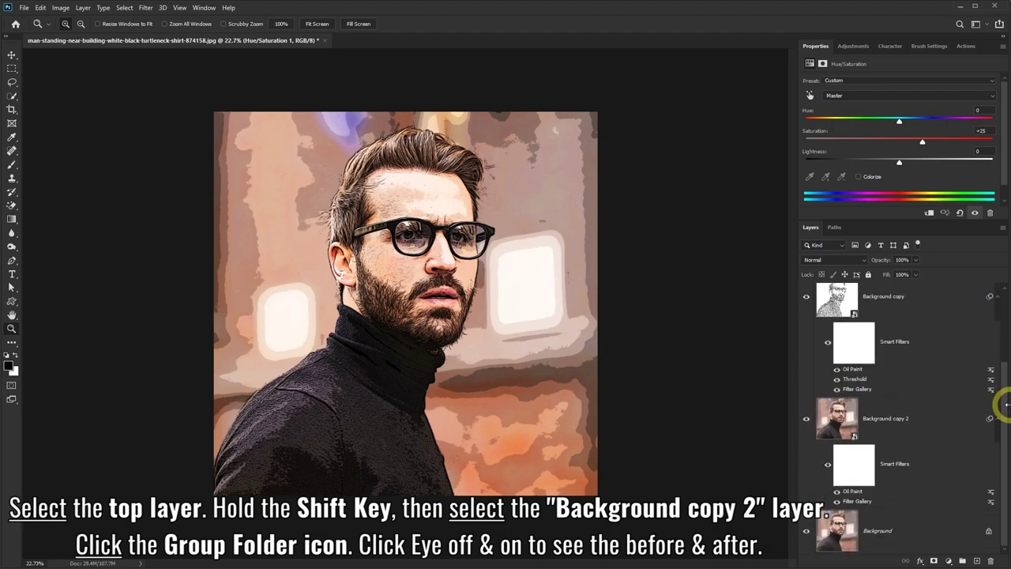
shift+click(923, 419)
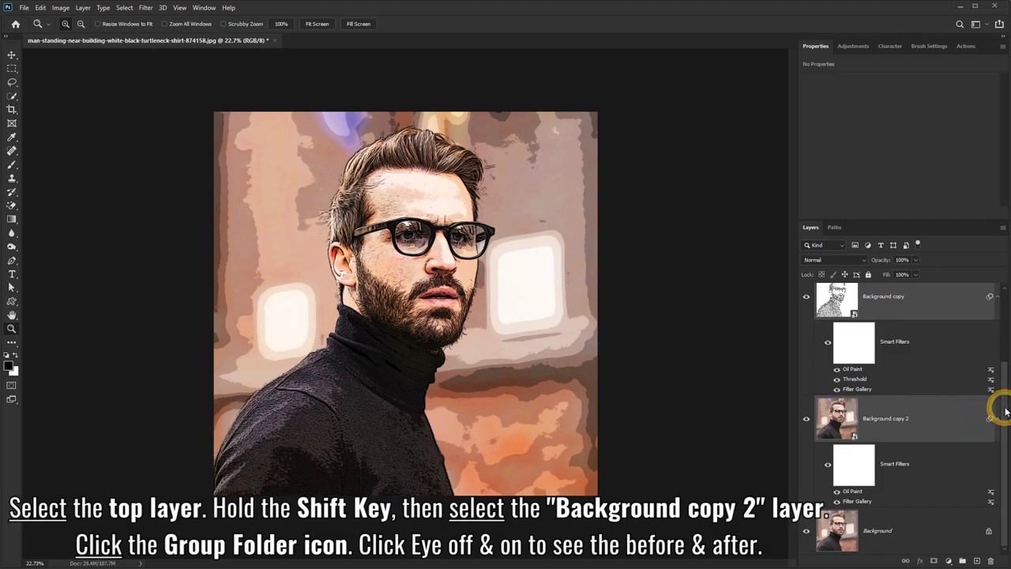
drag(1006, 411, 1006, 334)
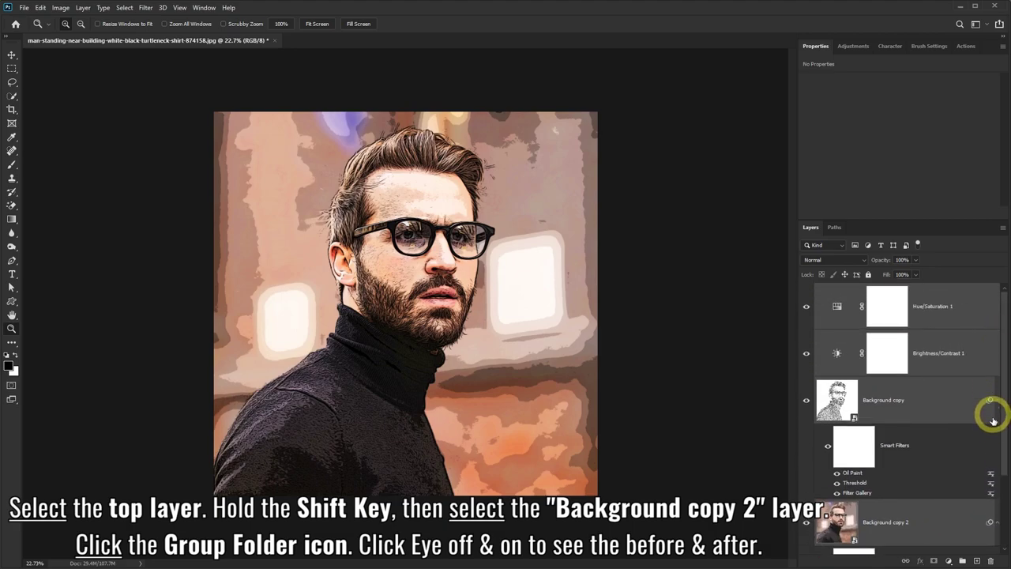
click(962, 561)
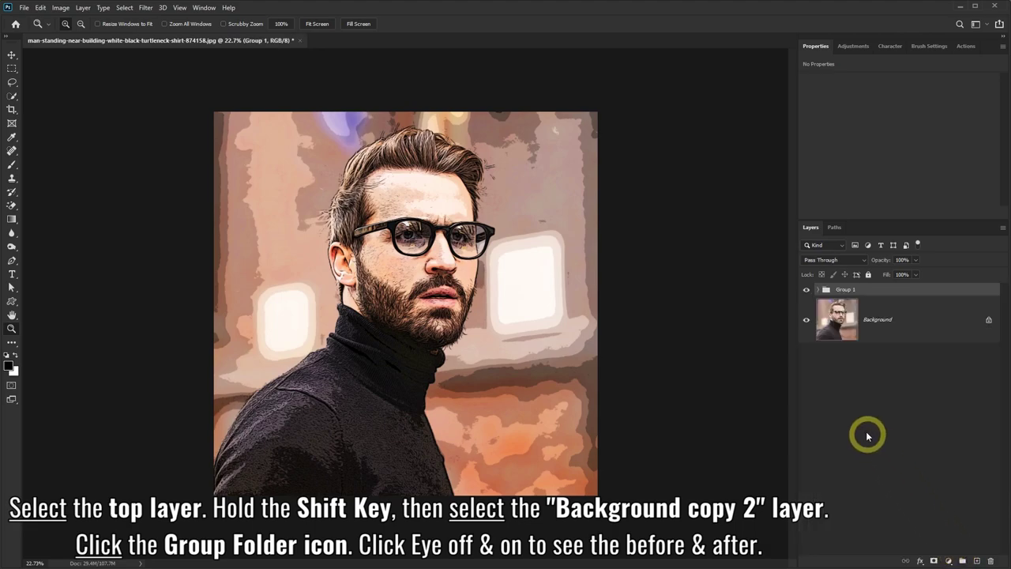
- Toggle Group 1's visibility twice to compare the original photo with the cartoon effect
click(807, 291)
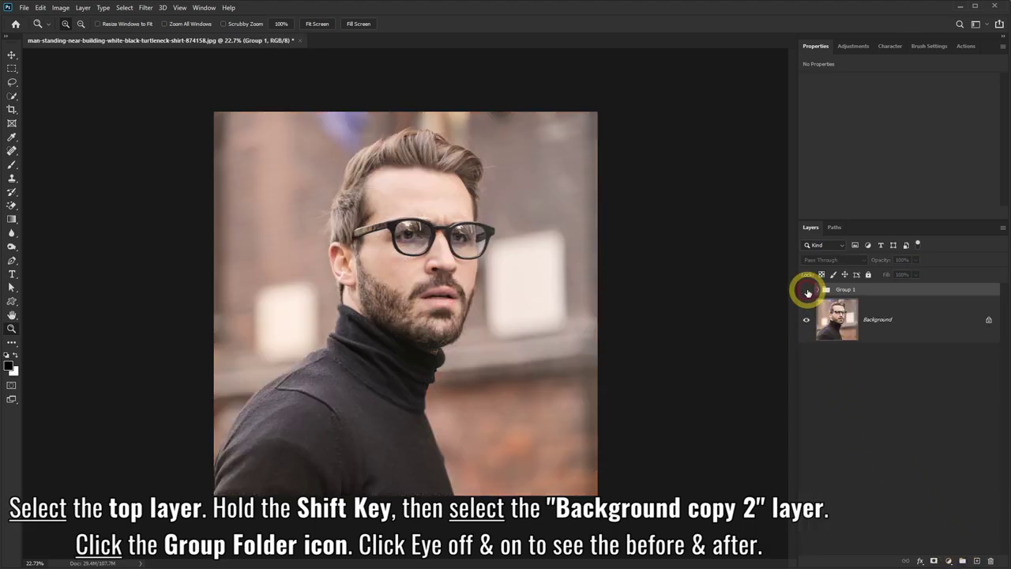
click(806, 291)
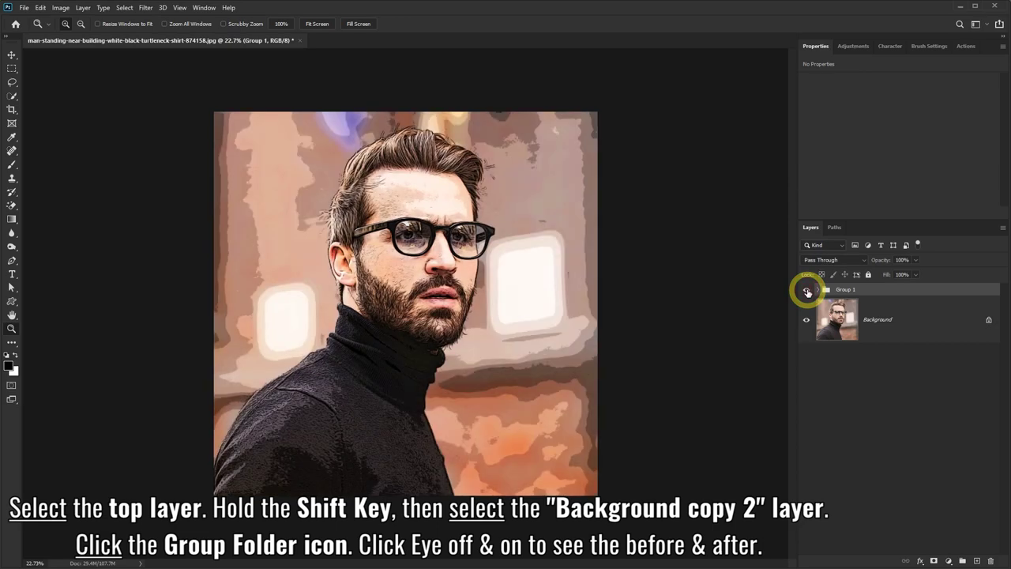
click(807, 291)
click(806, 291)
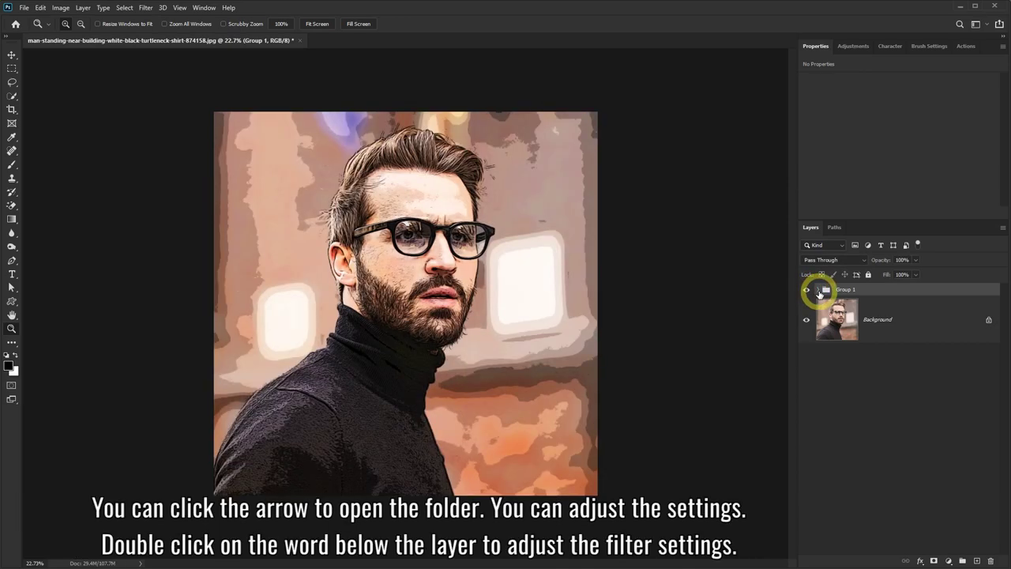
- Expand Group 1 and review Brightness/Contrast 1's settings, keeping brightness 10 and contrast 45
click(818, 290)
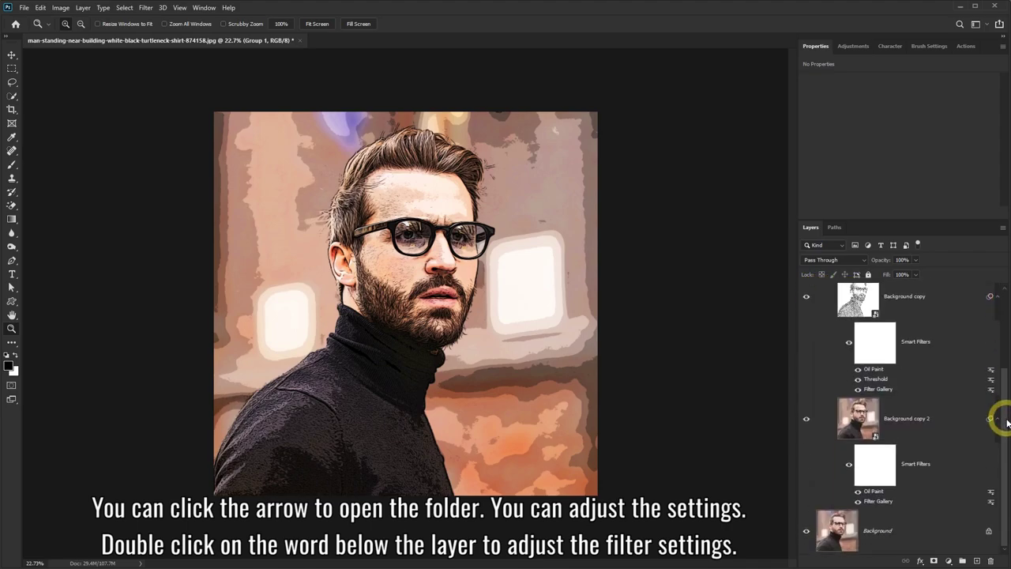
drag(1005, 326, 1001, 318)
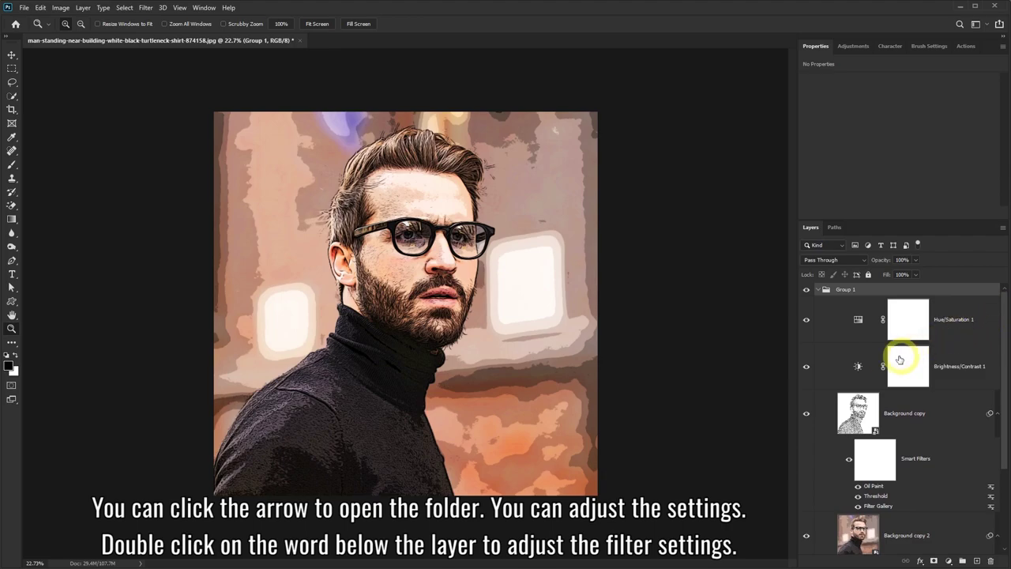
click(854, 367)
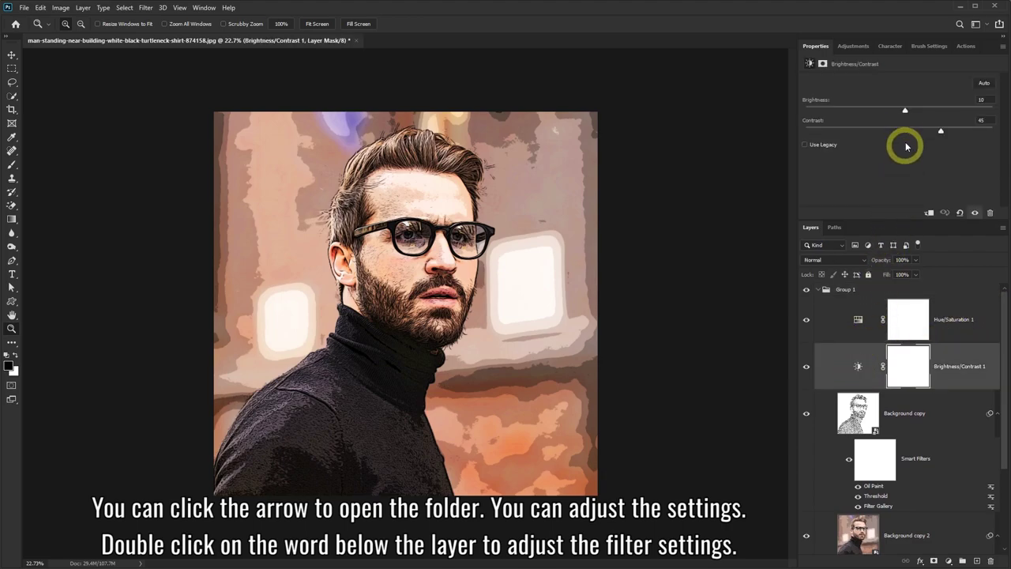
mouse_move(905, 110)
mouse_down()
mouse_move(963, 110)
mouse_move(875, 110)
mouse_move(911, 111)
mouse_up()
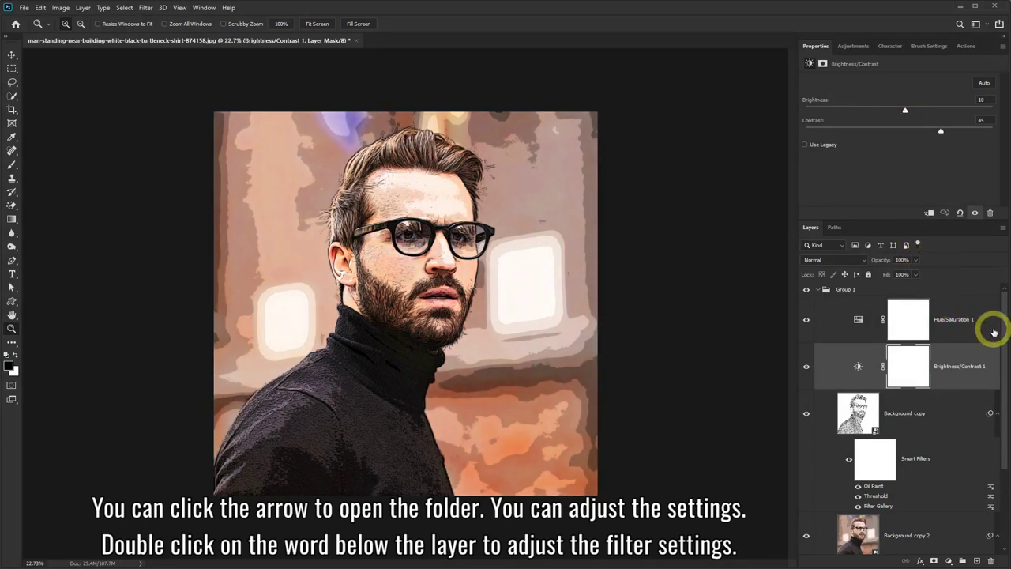
drag(1006, 336, 1000, 384)
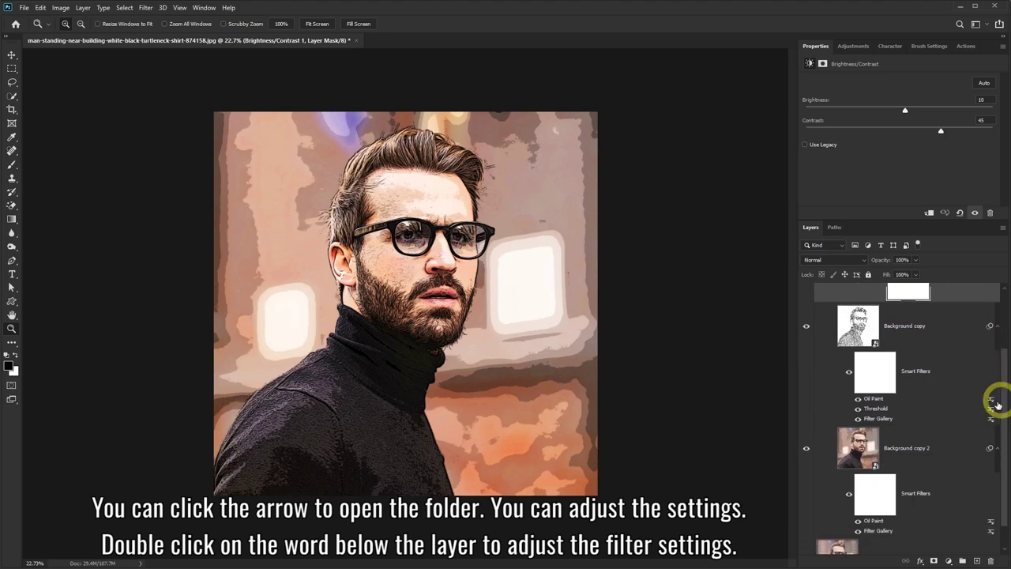
double_click(878, 419)
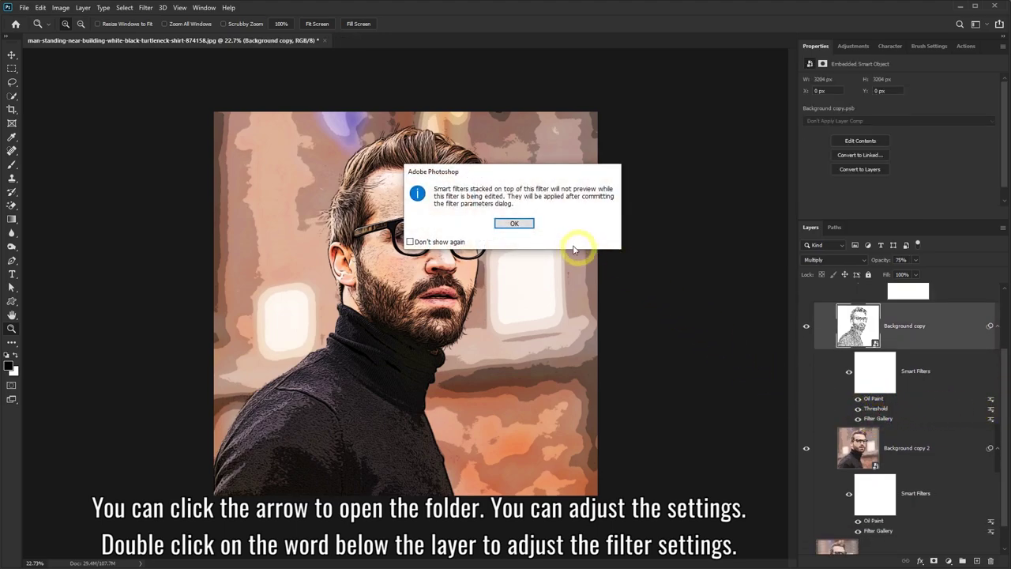
click(516, 223)
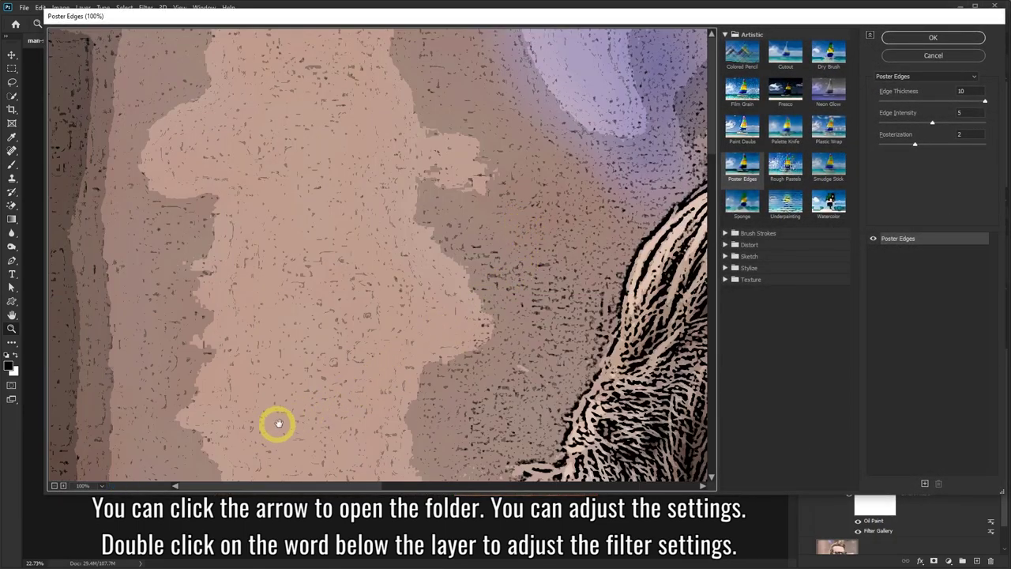
drag(985, 101, 915, 103)
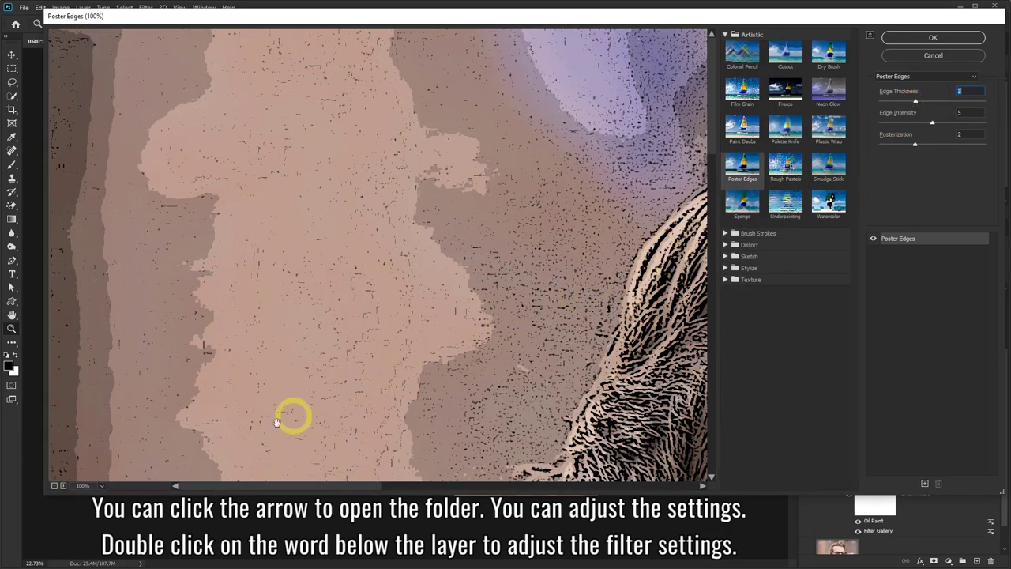
click(101, 485)
click(106, 288)
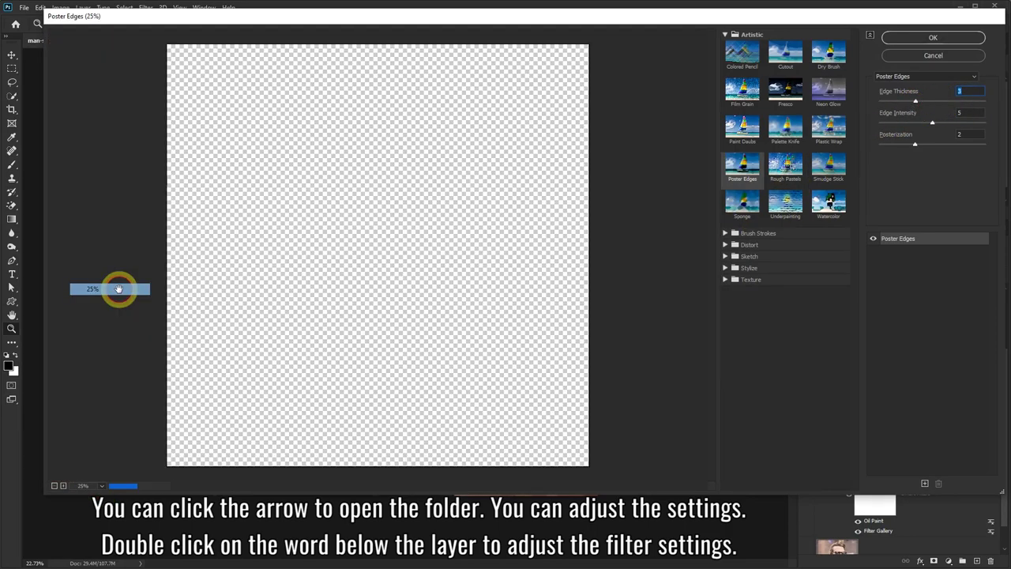
mouse_move(918, 103)
mouse_down()
mouse_move(891, 101)
mouse_move(926, 124)
mouse_move(902, 121)
mouse_move(957, 146)
mouse_up()
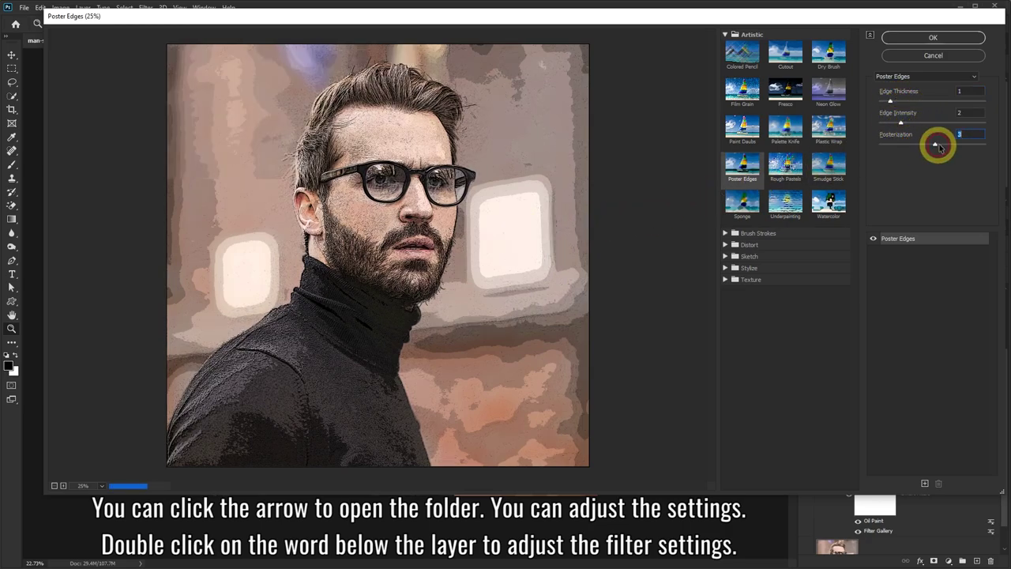
click(933, 37)
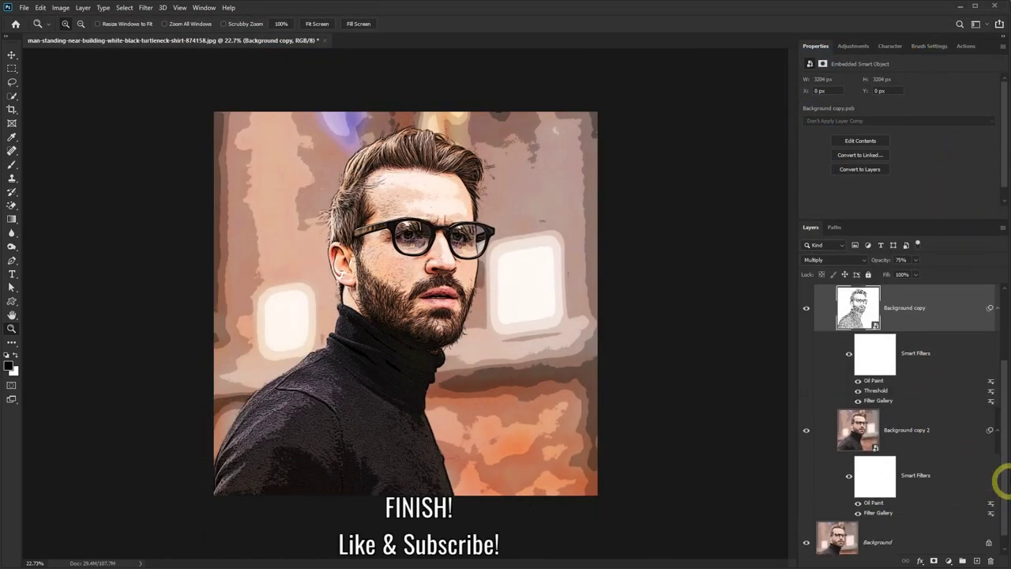
- Collapse Group 1, then toggle its visibility to compare the original and cartoon, ending visible
drag(1006, 476, 1000, 354)
click(819, 289)
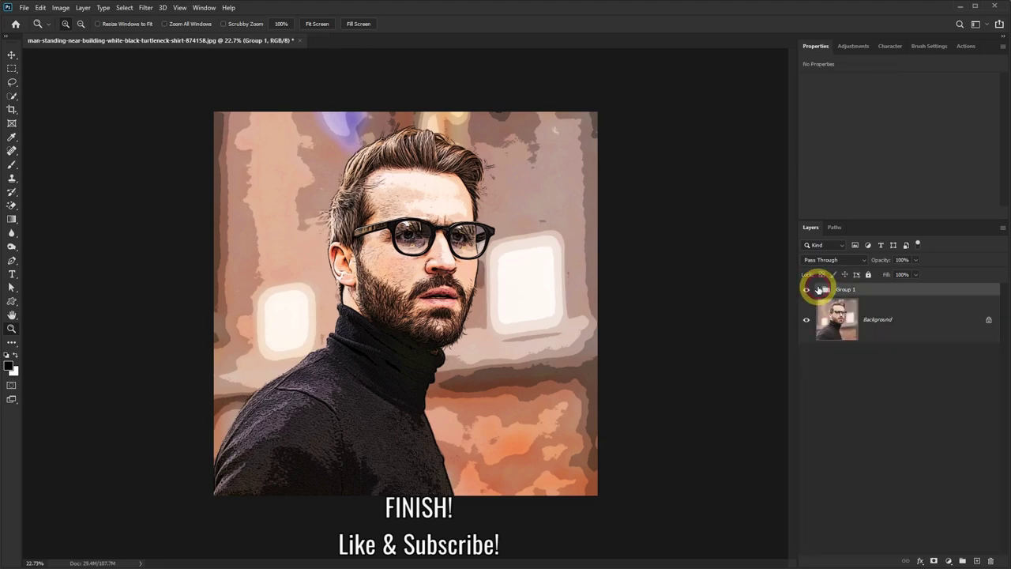
click(806, 289)
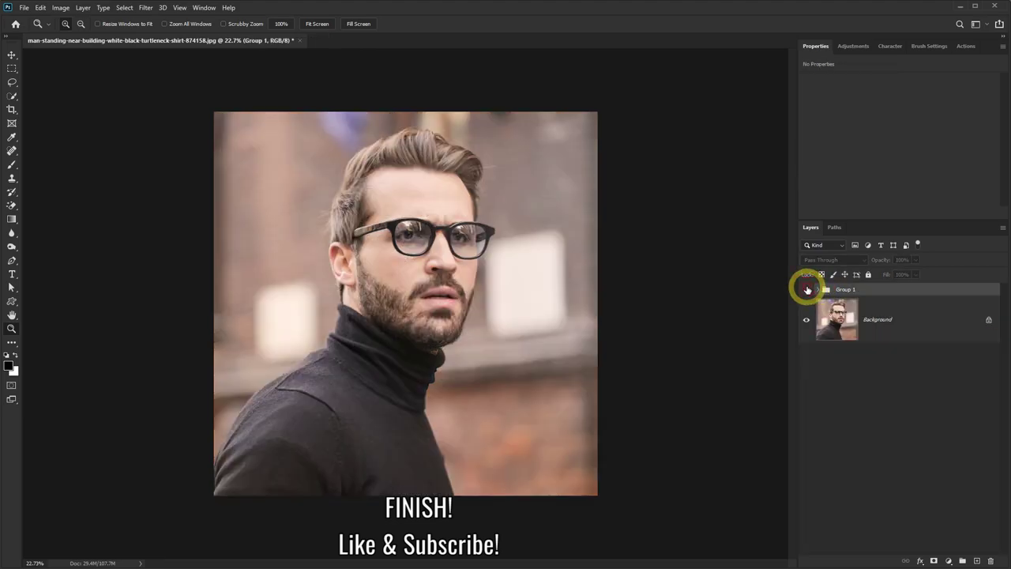
click(806, 289)
click(806, 289)
click(806, 289)
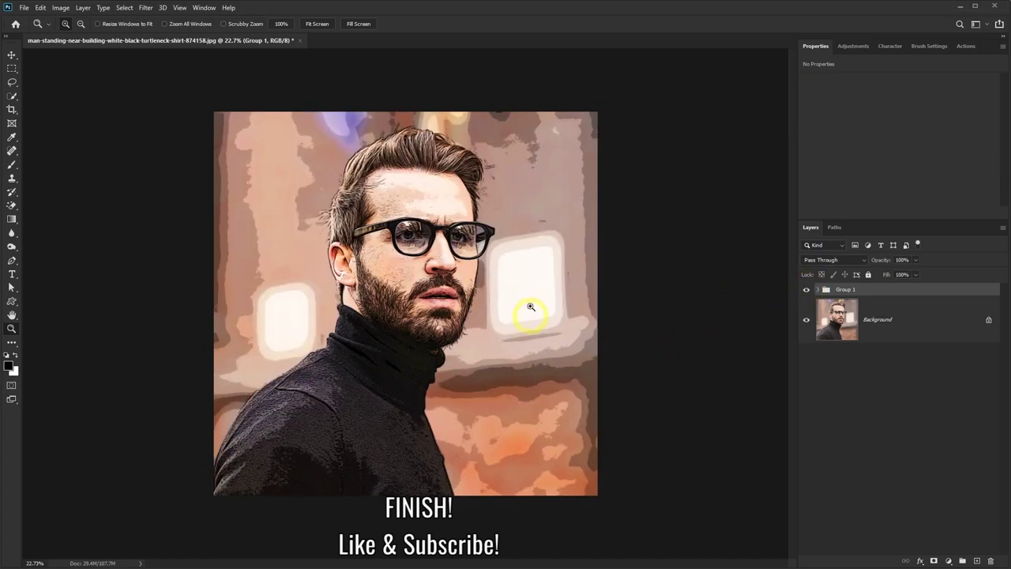